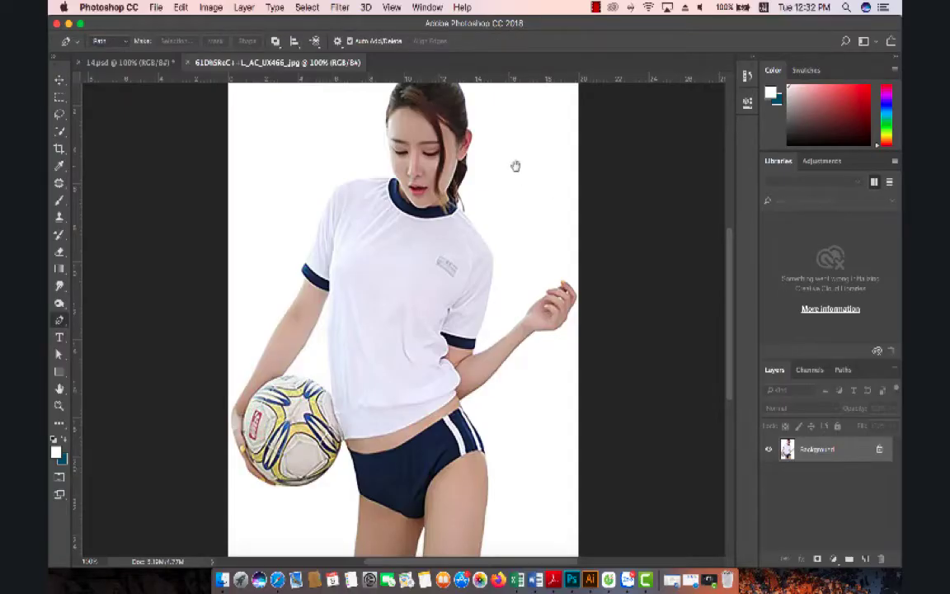
Zoom in on the shirt and patch the chest logo with plain fabric using the Patch tool
key(super+plus)
key(super+plus)
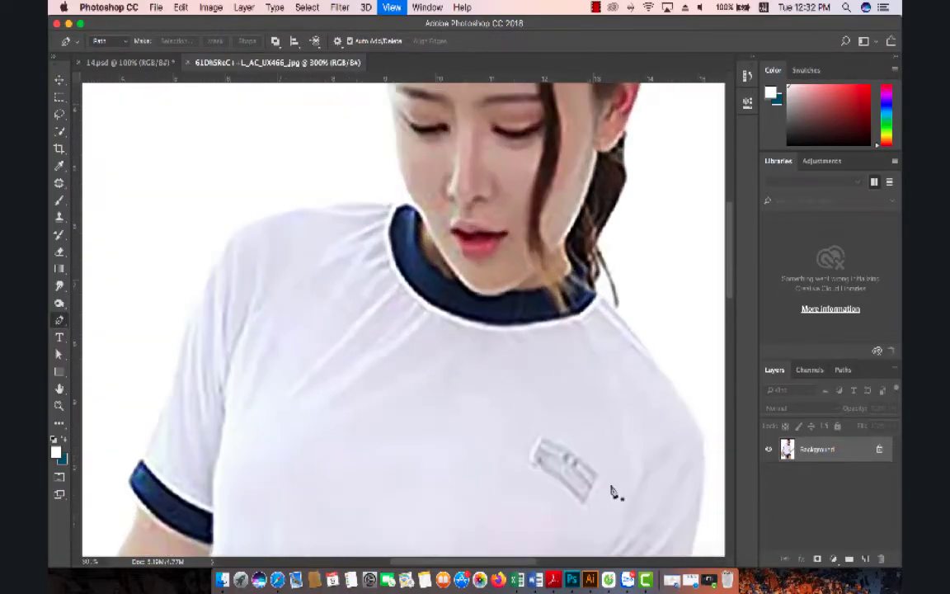
scroll(614, 492, down, 3)
scroll(614, 492, right, 1)
key(j)
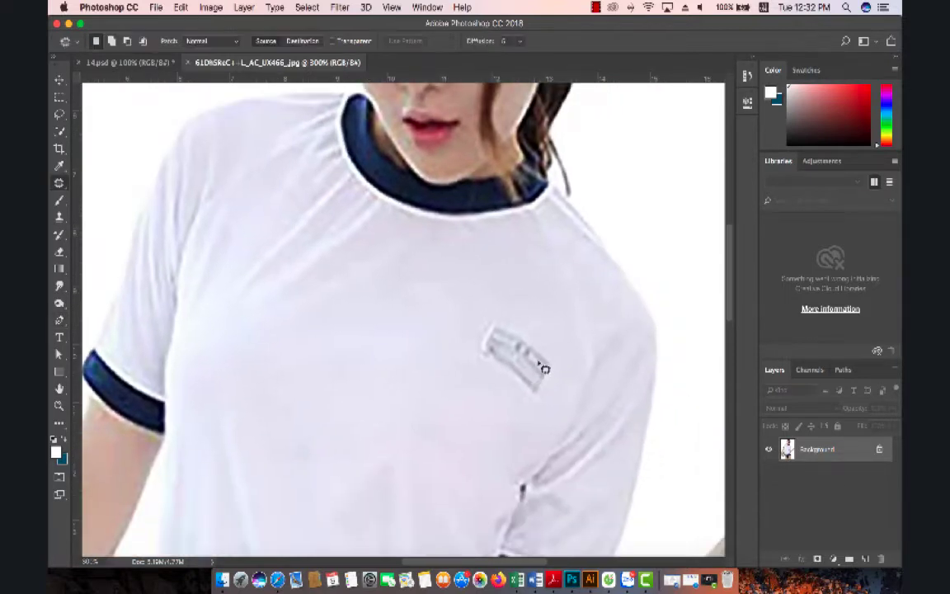
mouse_move(467, 333)
mouse_down()
mouse_move(562, 380)
mouse_move(476, 383)
mouse_up()
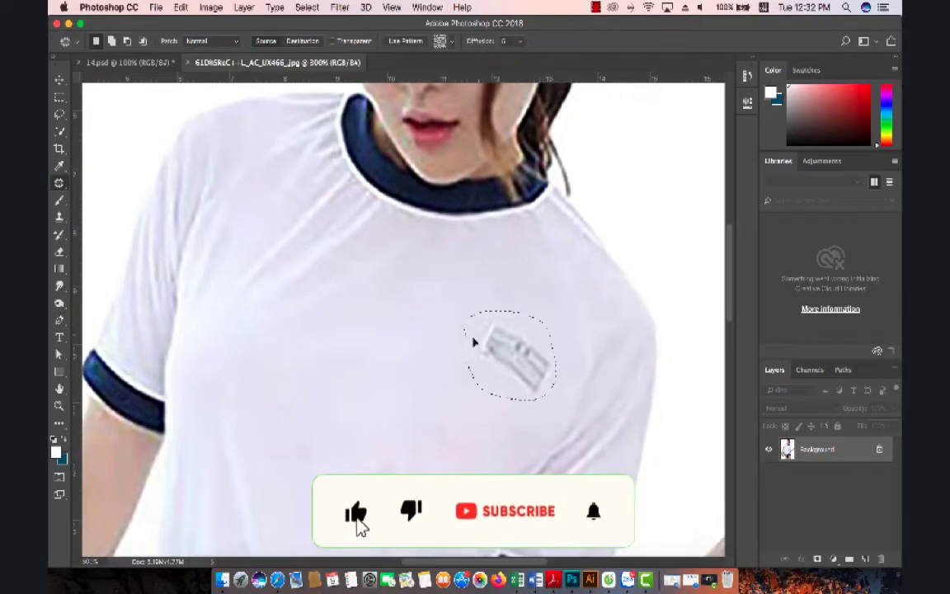
drag(475, 339, 384, 381)
key(super+d)
Scroll over the patched shirt to check the result, then zoom back out to the full image
drag(433, 305, 427, 388)
scroll(427, 389, down, 2)
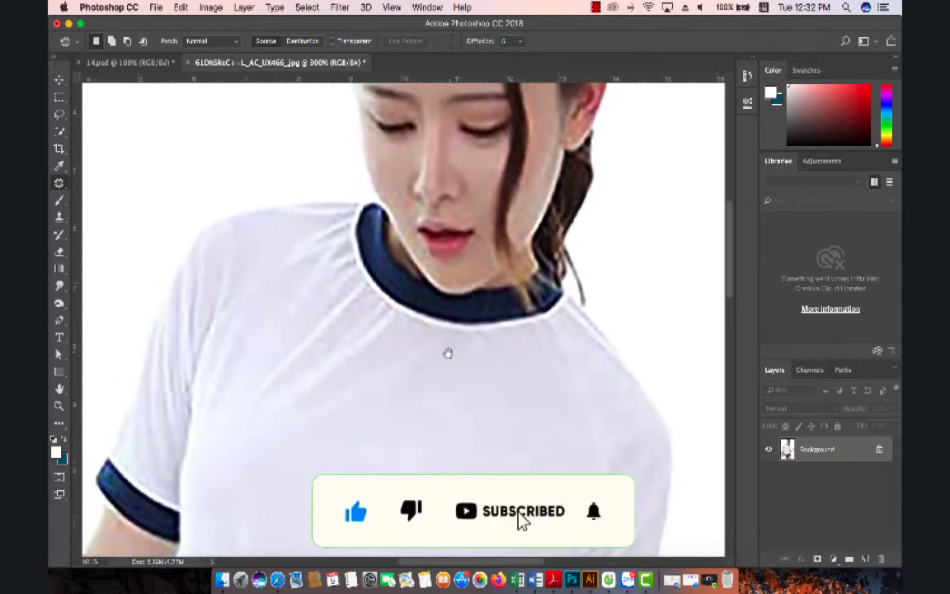
scroll(447, 352, down, 5)
scroll(387, 193, down, 4)
scroll(359, 165, down, 5)
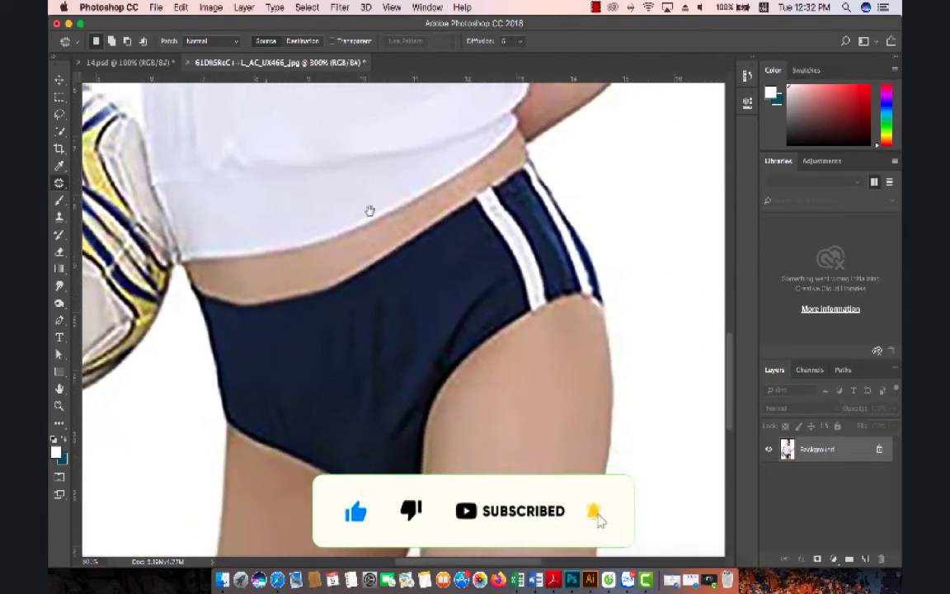
scroll(371, 215, down, 1)
scroll(376, 355, up, 3)
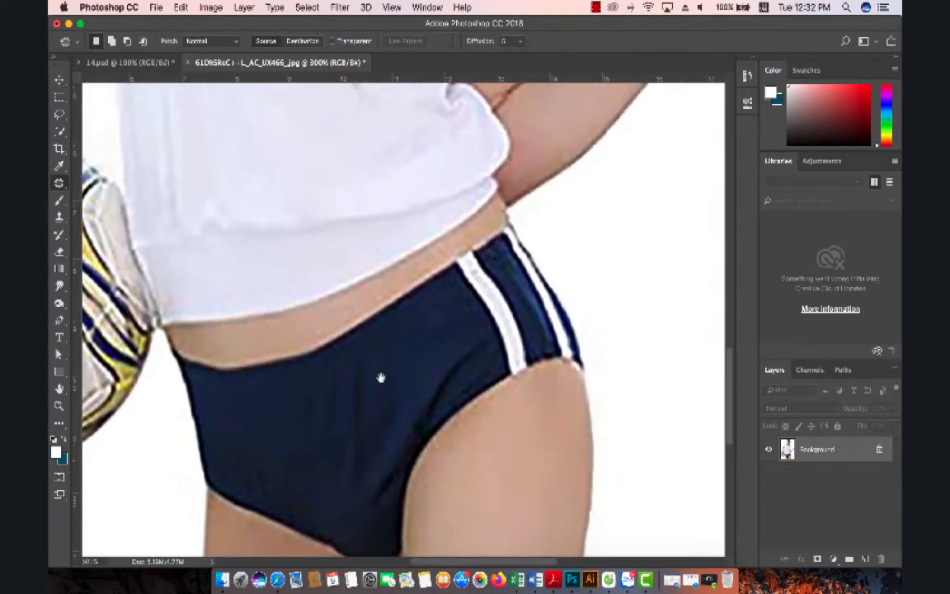
scroll(387, 396, up, 2)
key(super+minus)
key(super+minus)
key(super+minus)
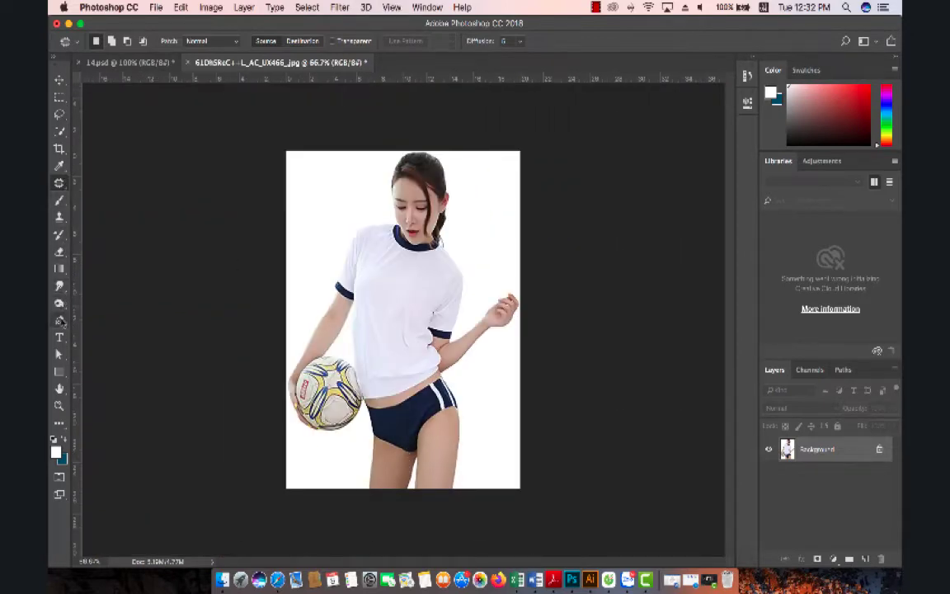
With the Pen tool at 200% zoom, start the path at the top of the head along the hairline
click(59, 320)
key(super+plus)
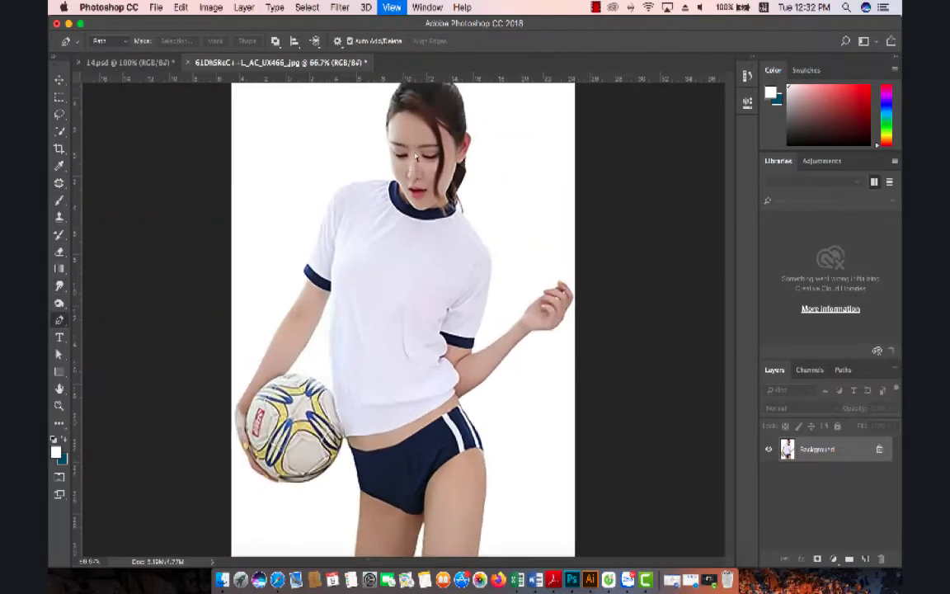
key(super+plus)
scroll(404, 314, up, 3)
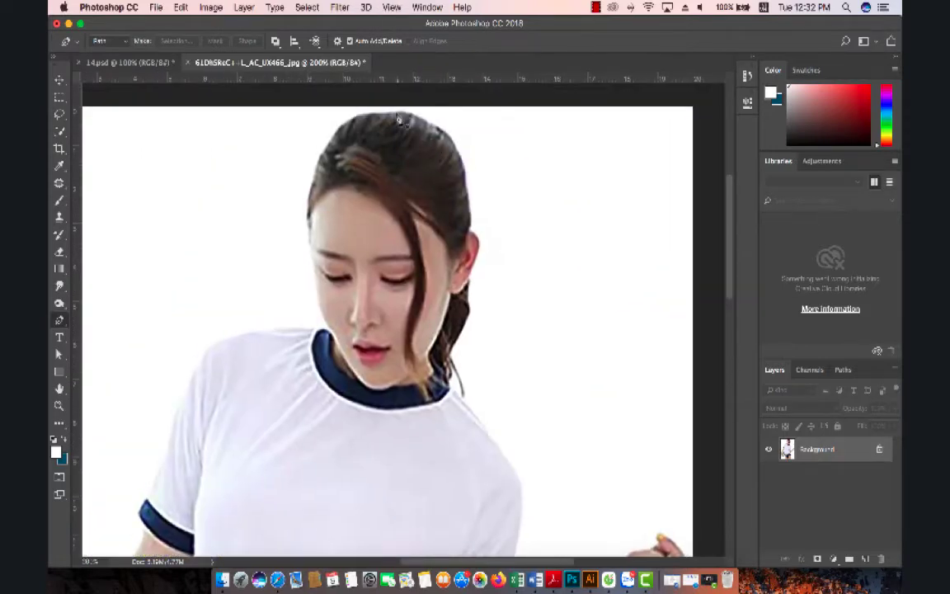
click(394, 113)
click(437, 130)
click(456, 144)
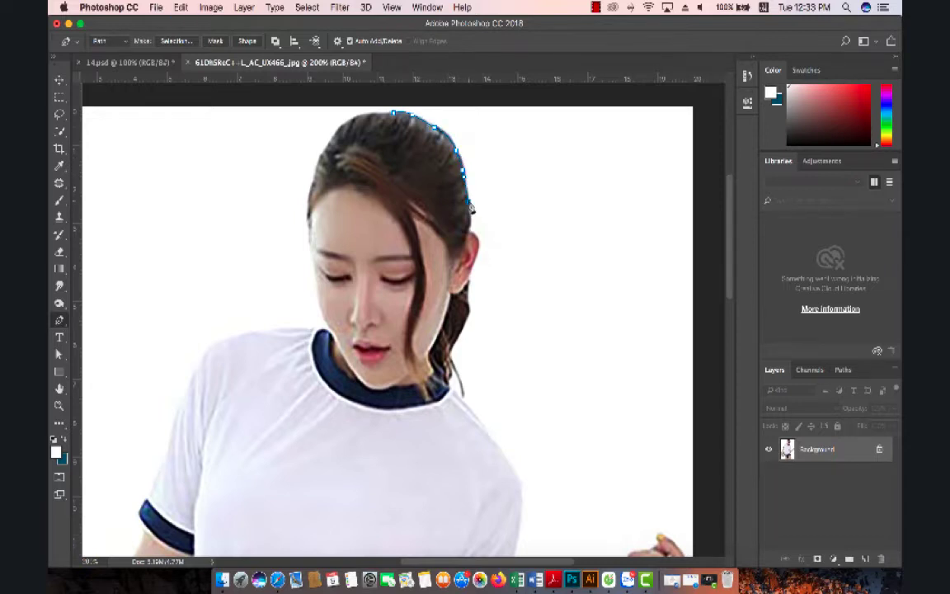
Continue anchors down the back of the hair, past the ear and neck to the sleeve cuff
click(470, 235)
click(477, 238)
click(467, 283)
click(471, 312)
click(458, 338)
scroll(450, 334, down, 3)
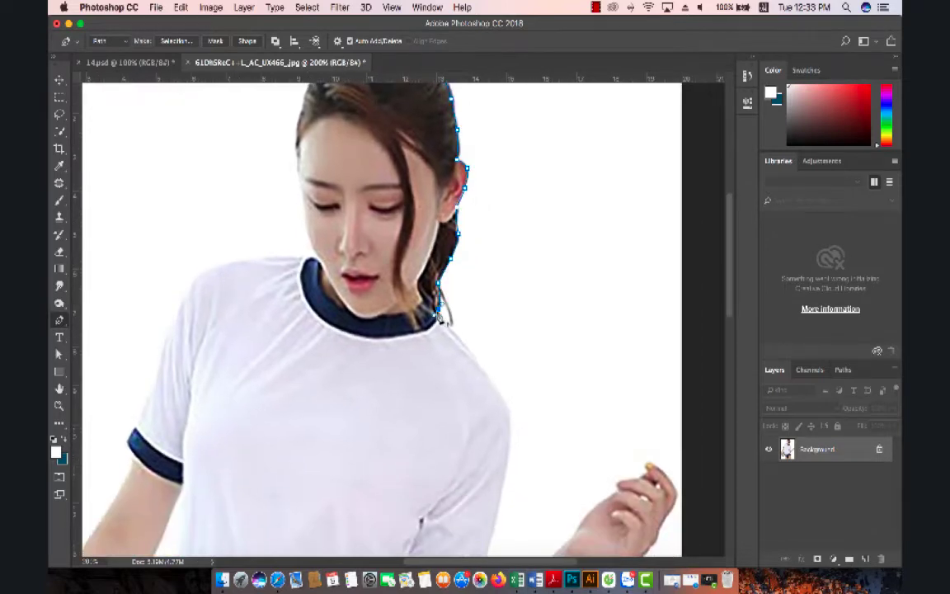
click(446, 327)
scroll(449, 322, down, 5)
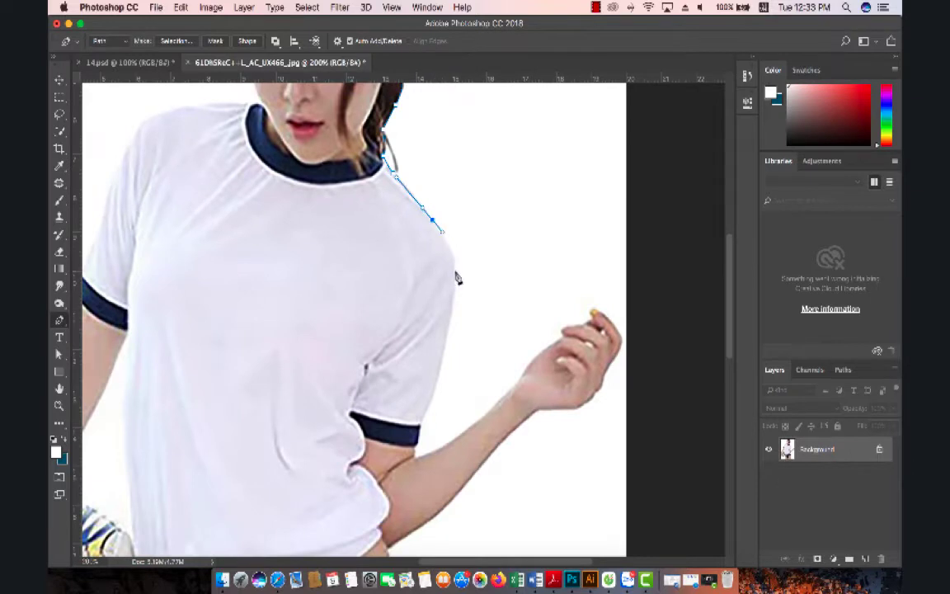
drag(452, 273, 432, 327)
scroll(448, 201, down, 2)
scroll(448, 201, down, 1)
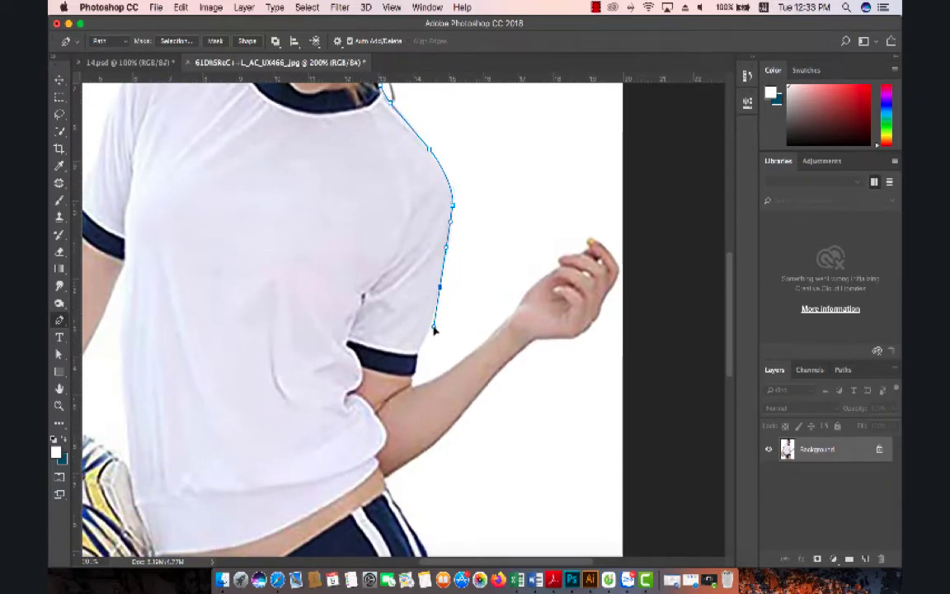
click(417, 353)
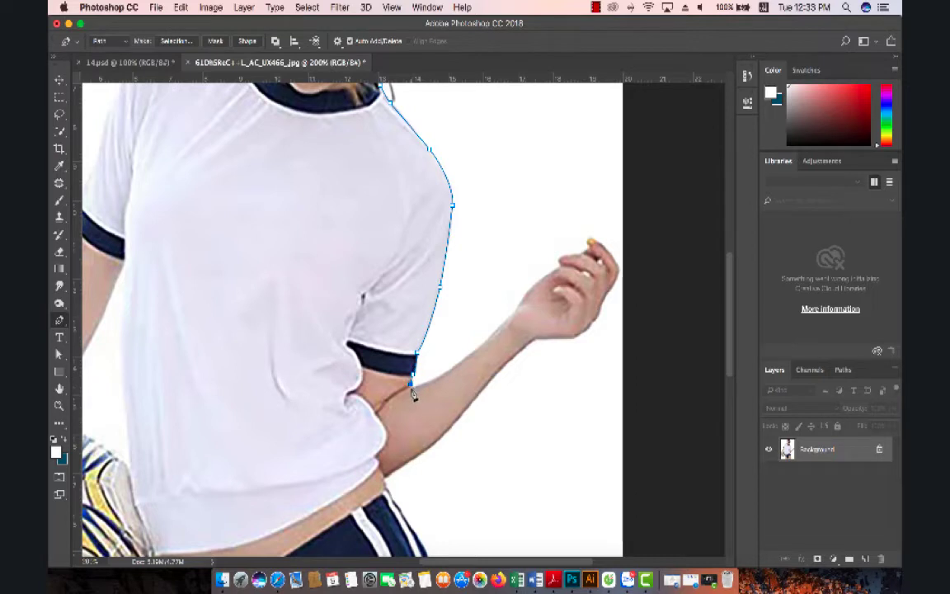
Trace the path along the forearm and up the back of the hand to the fingertips
drag(466, 356, 487, 340)
click(515, 310)
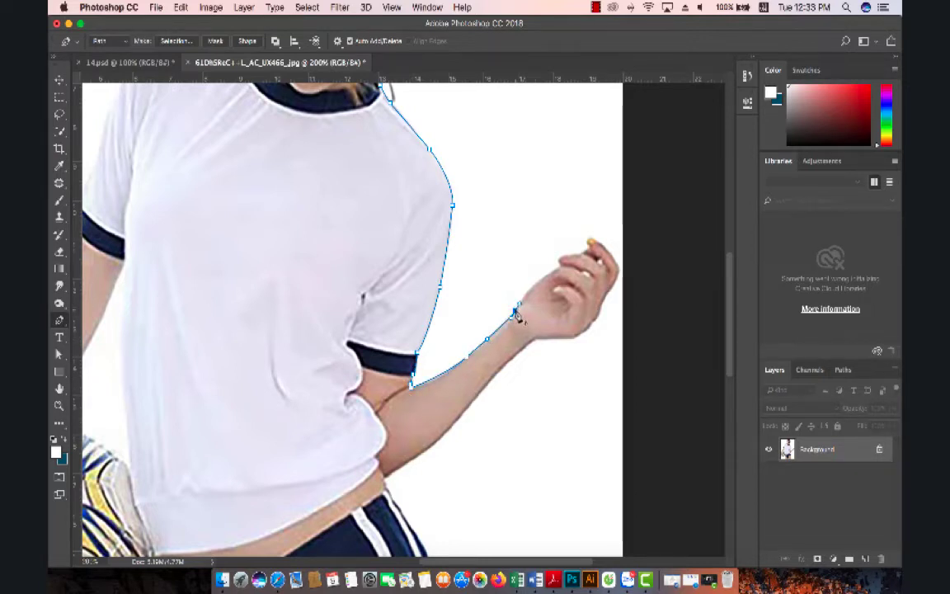
drag(560, 267, 586, 255)
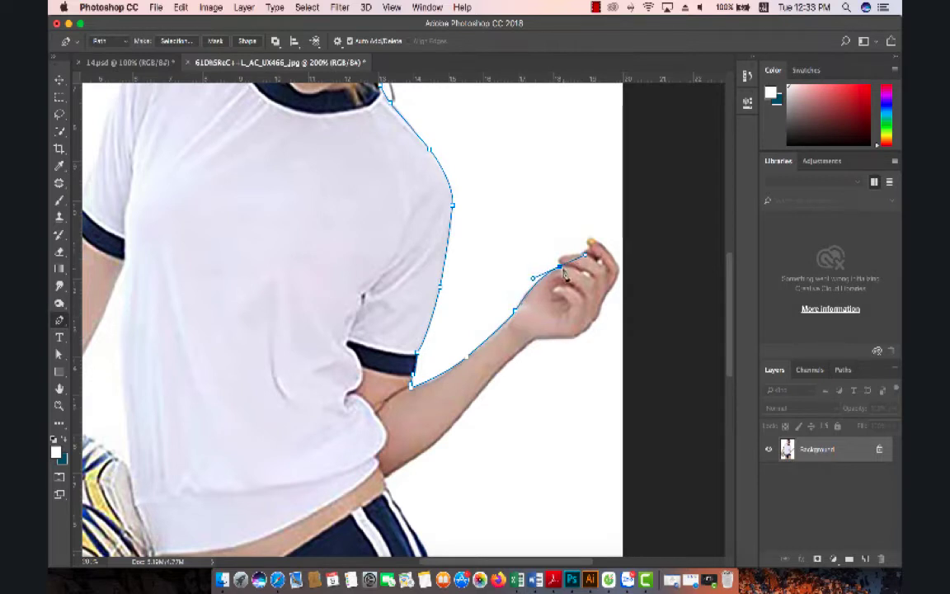
alt+click(561, 260)
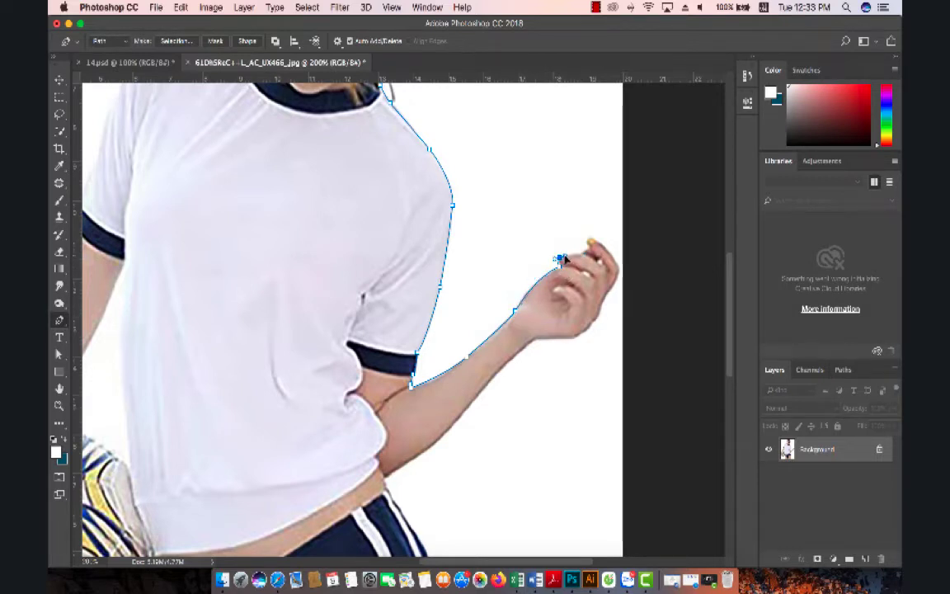
click(572, 257)
click(589, 246)
drag(590, 248, 509, 242)
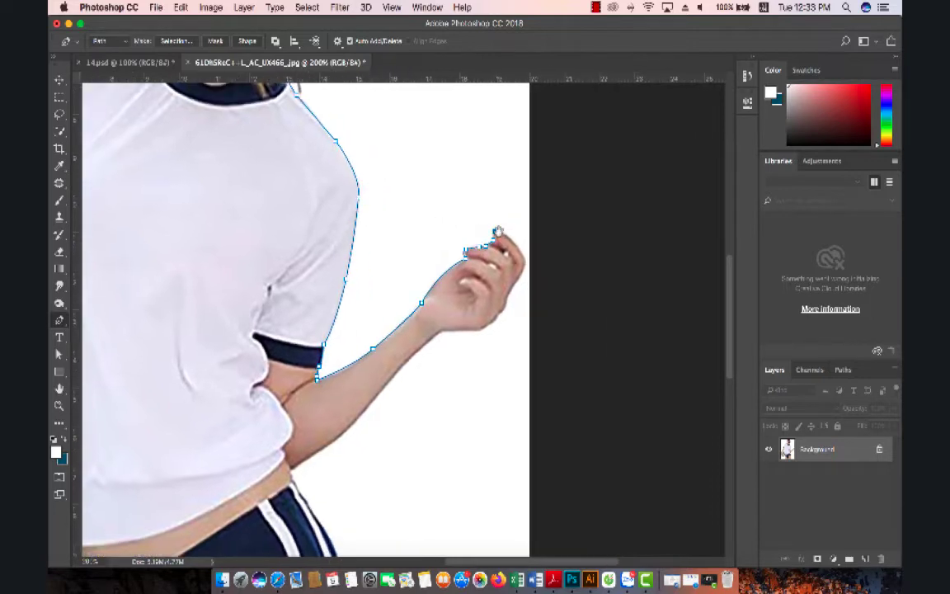
Bring the path around the fingertips, down the hand and under the forearm to the waist
click(523, 262)
click(513, 285)
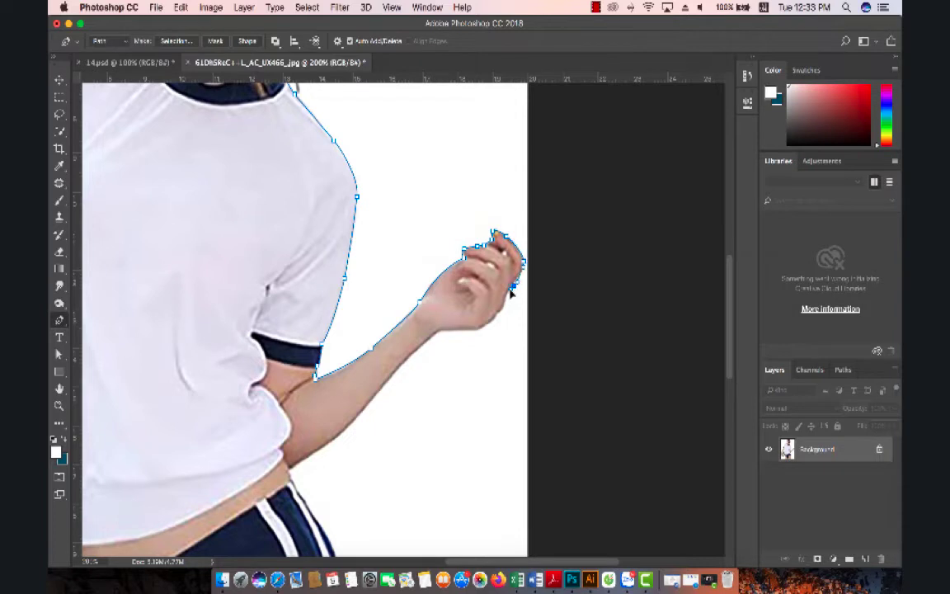
key(ctrl+z)
click(509, 285)
click(505, 299)
click(477, 329)
click(439, 331)
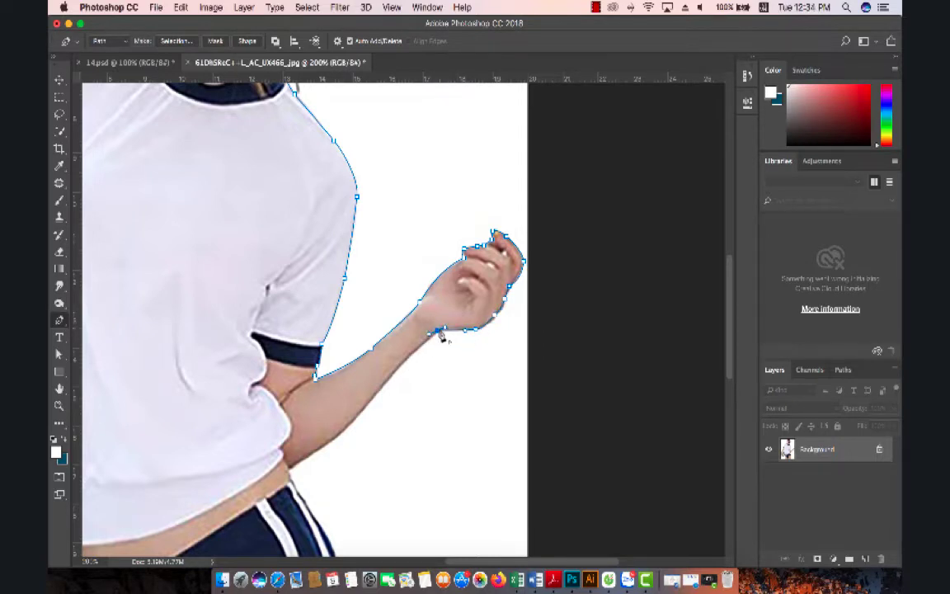
click(377, 390)
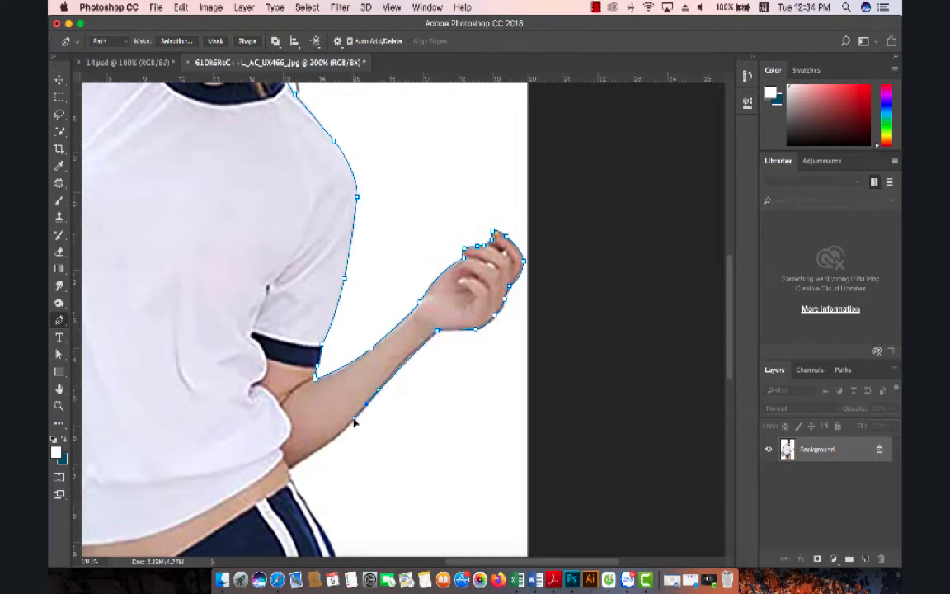
click(366, 405)
click(338, 432)
drag(290, 467, 272, 477)
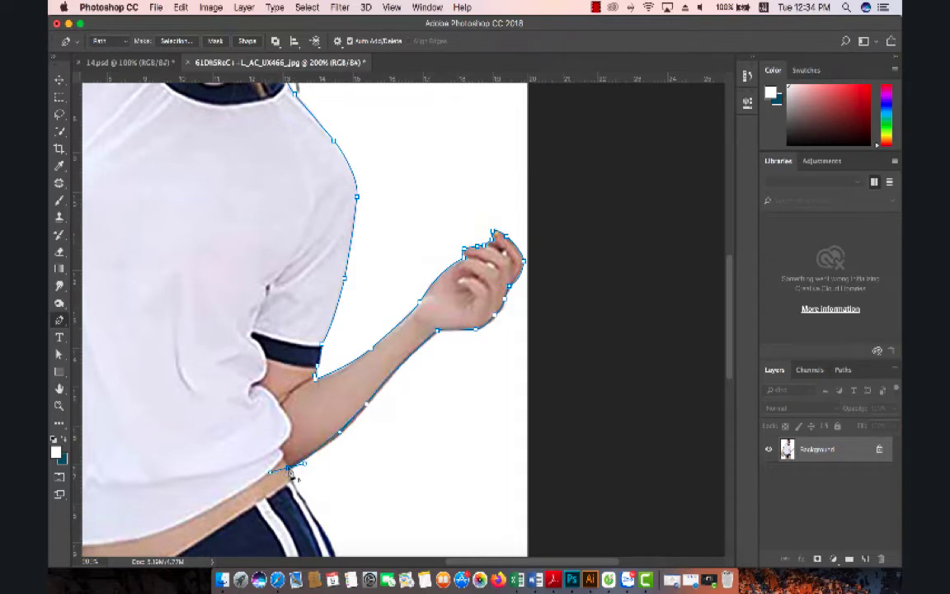
Trace the path along the waist and shorts edge down the outer thigh past the canvas bottom
scroll(281, 475, down, 5)
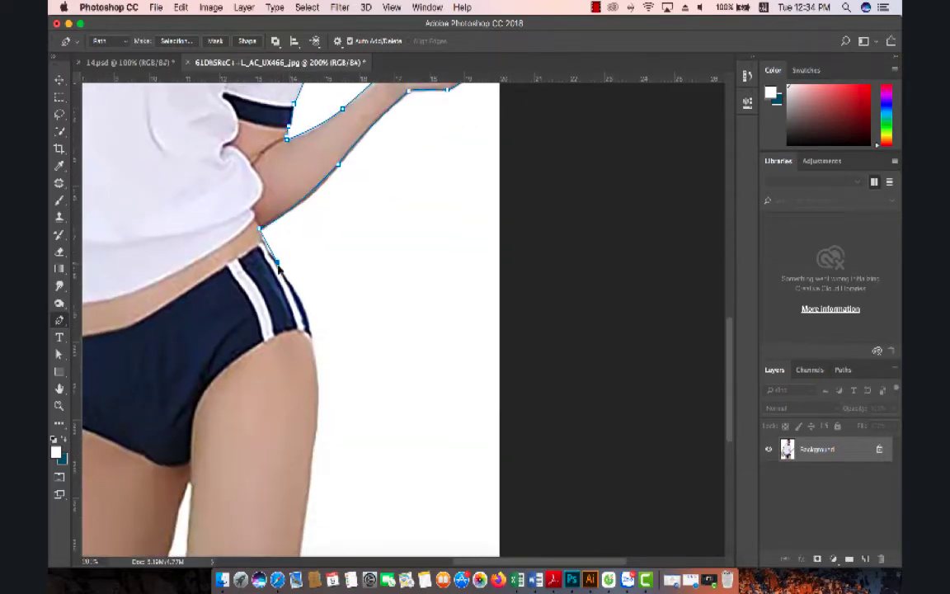
click(277, 262)
click(311, 327)
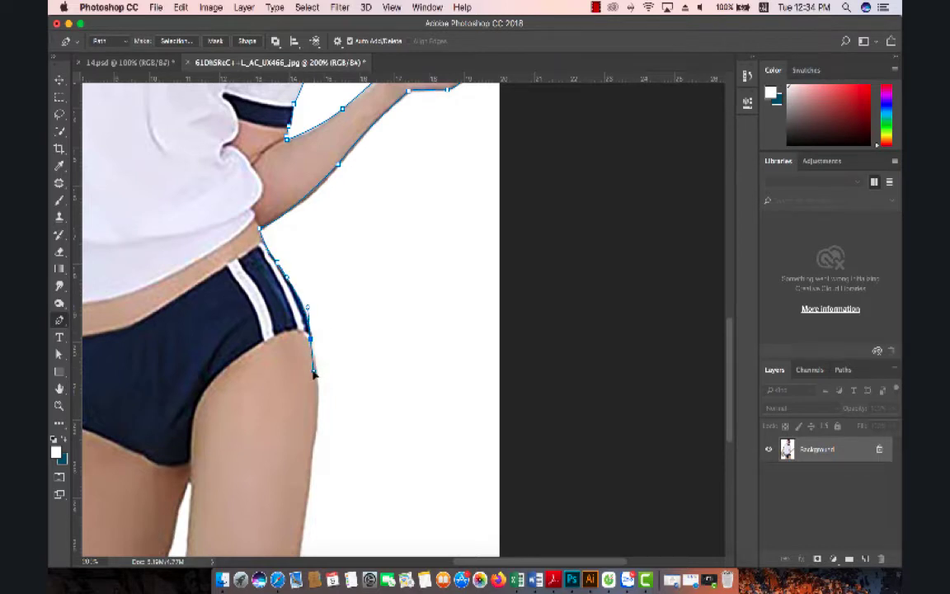
scroll(319, 358, down, 5)
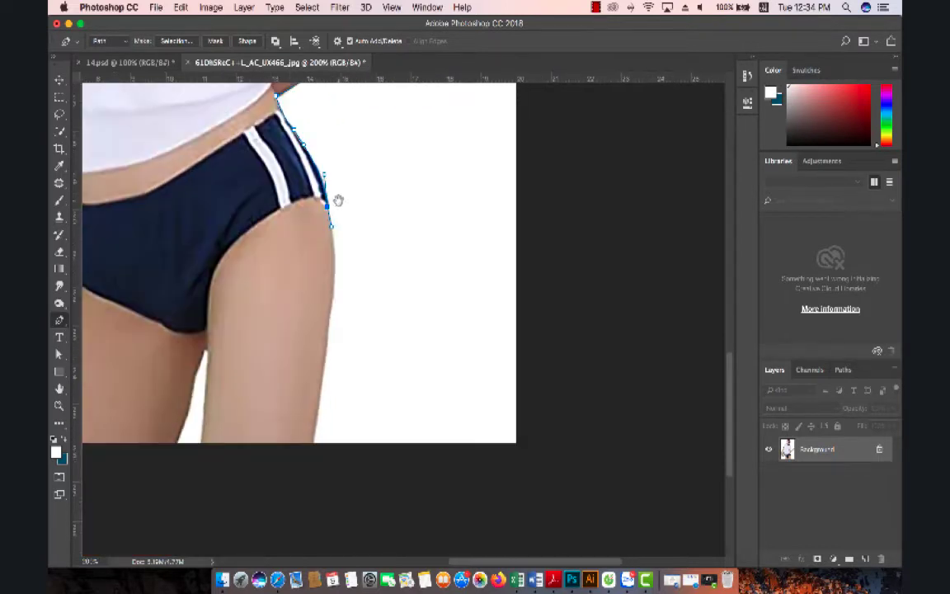
drag(314, 450, 297, 553)
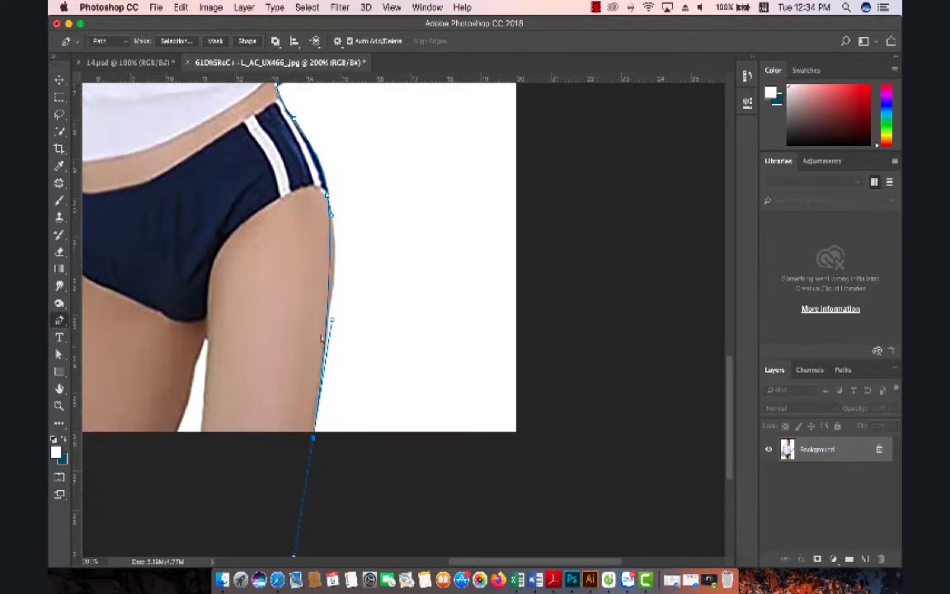
key(super+z)
drag(327, 321, 321, 373)
click(311, 441)
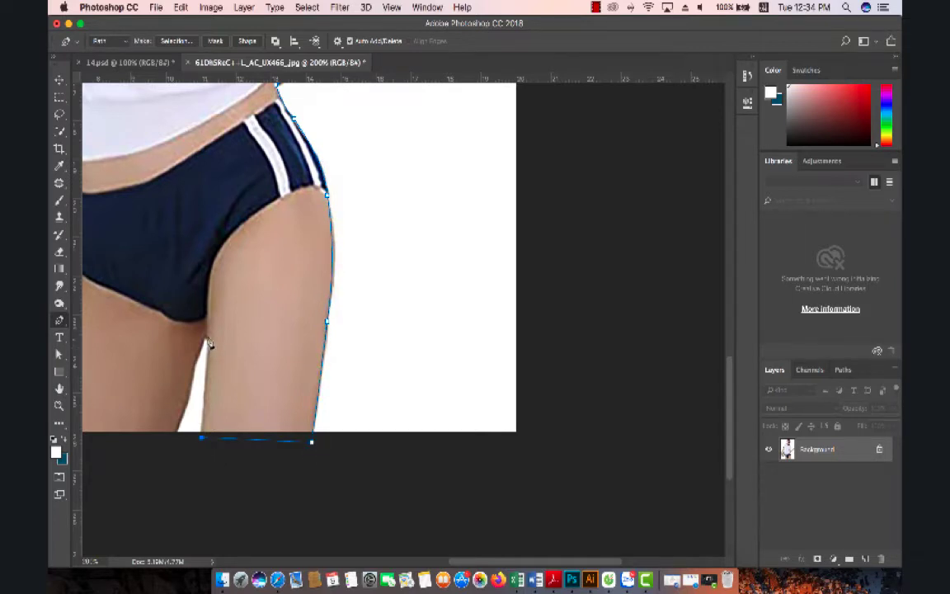
Carry the path across the bottom of the legs and up the inner thigh and left hip
drag(208, 325, 201, 301)
alt+click(208, 325)
mouse_move(175, 426)
mouse_down()
mouse_move(169, 459)
mouse_move(286, 418)
mouse_up()
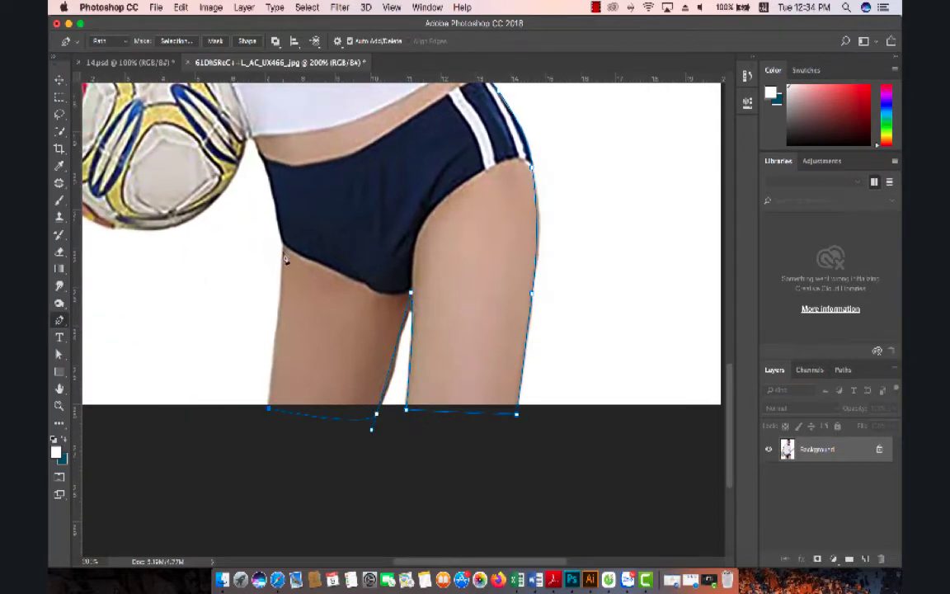
click(283, 245)
click(260, 155)
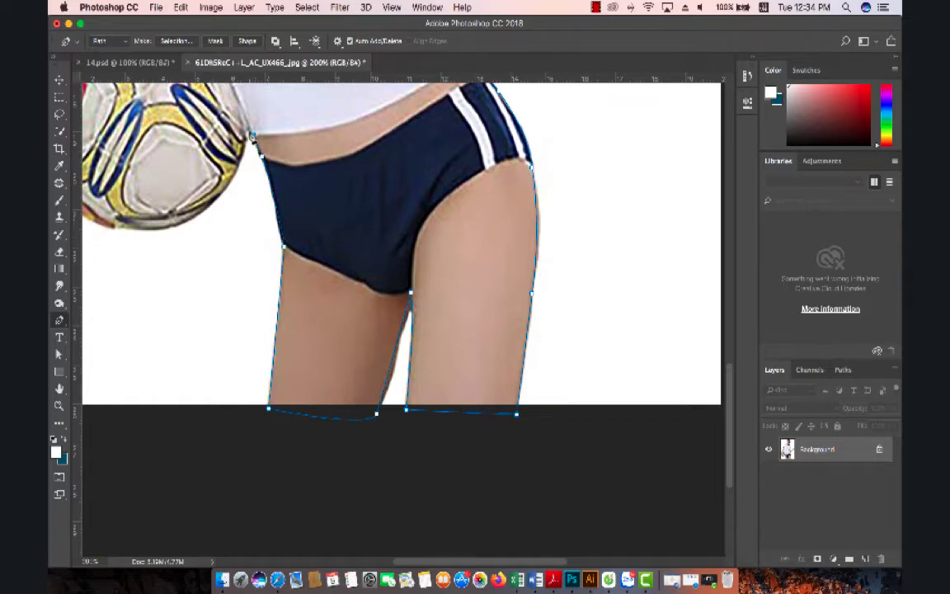
Trace the path around the ball's edge and up along the hand and arm
drag(212, 200, 188, 221)
drag(227, 255, 445, 310)
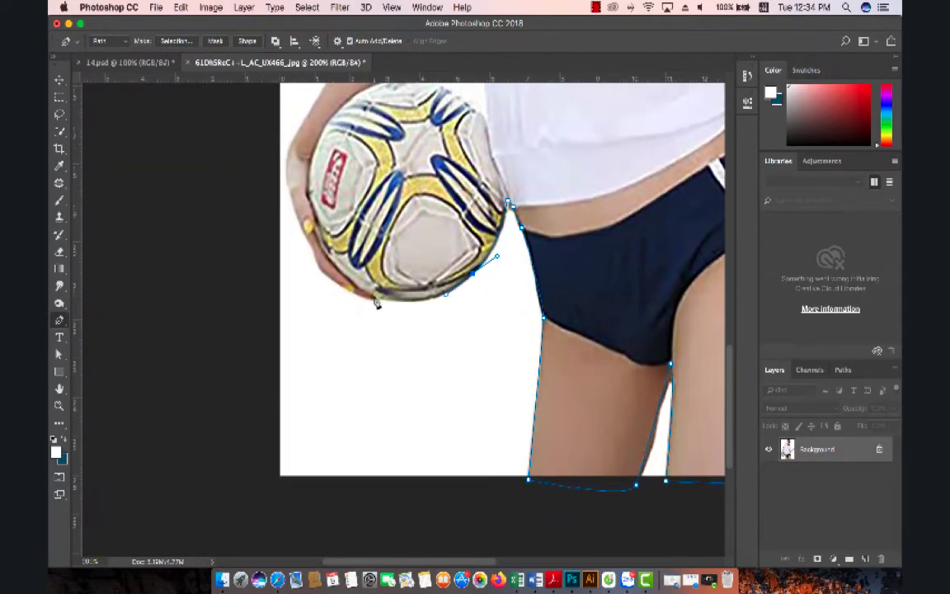
drag(373, 297, 342, 287)
alt+click(374, 297)
click(304, 232)
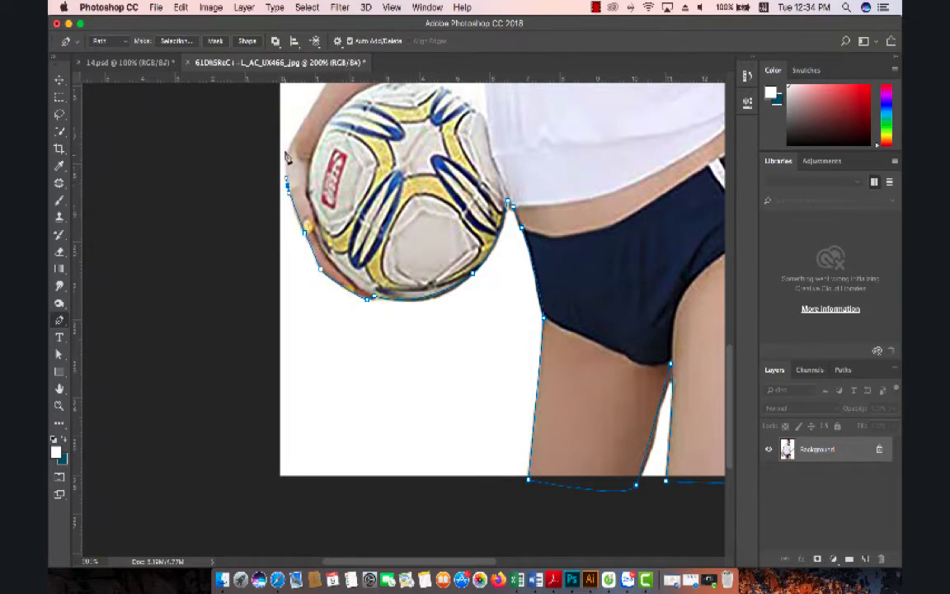
scroll(297, 165, up, 5)
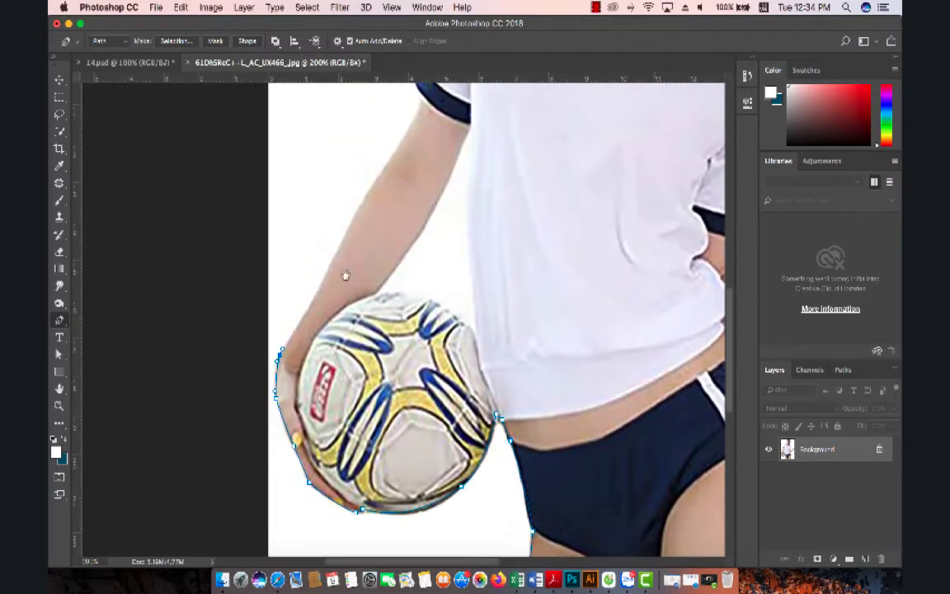
drag(320, 285, 327, 271)
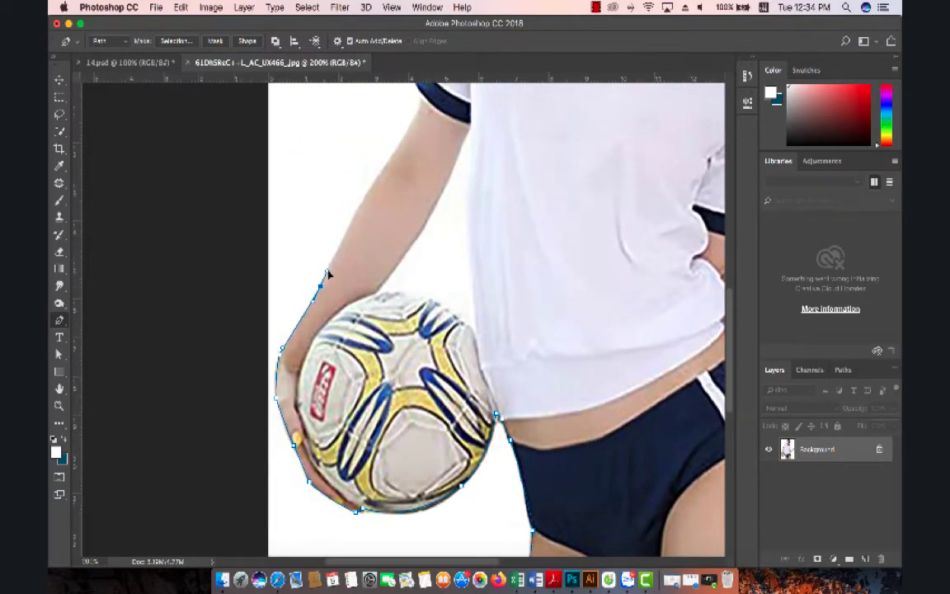
click(364, 198)
Continue the path over the top of the arm, the sleeve corner and the shoulder
scroll(388, 189, up, 3)
scroll(396, 247, up, 1)
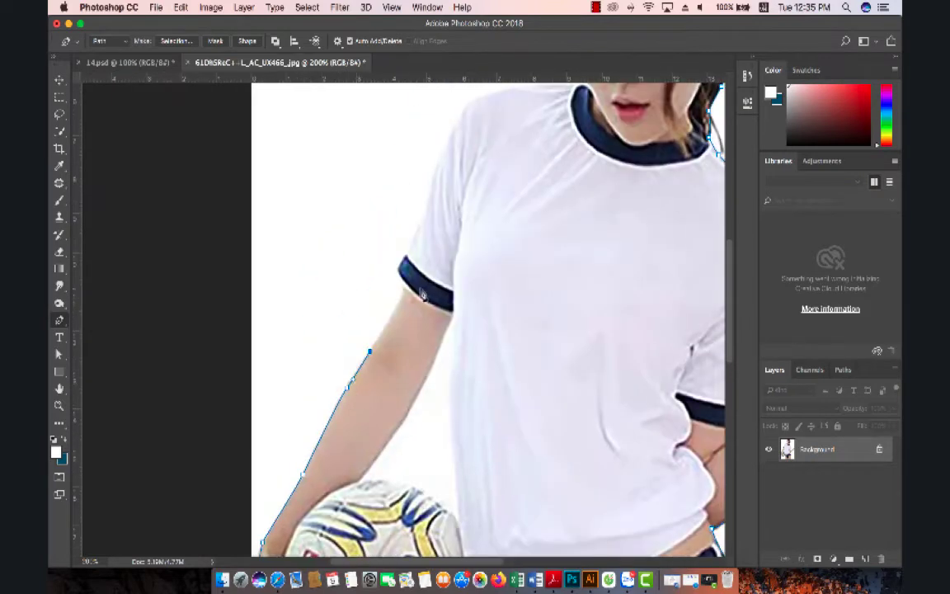
click(402, 281)
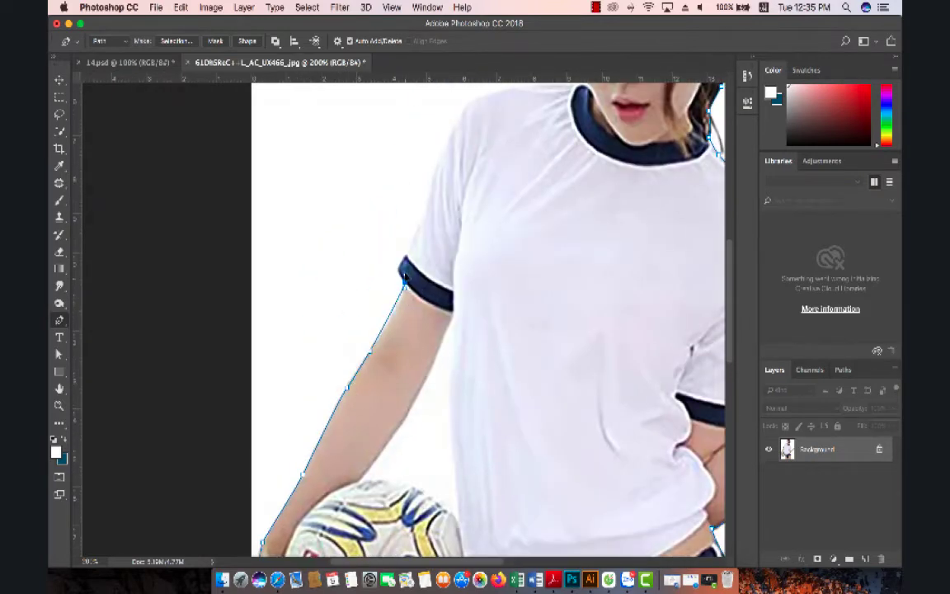
click(398, 268)
scroll(406, 263, up, 3)
click(393, 349)
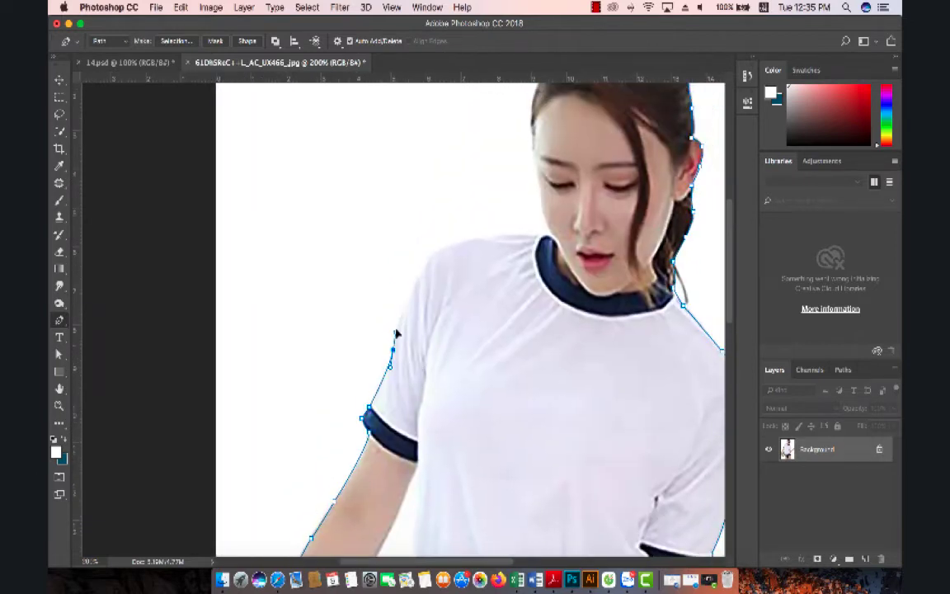
drag(453, 245, 536, 241)
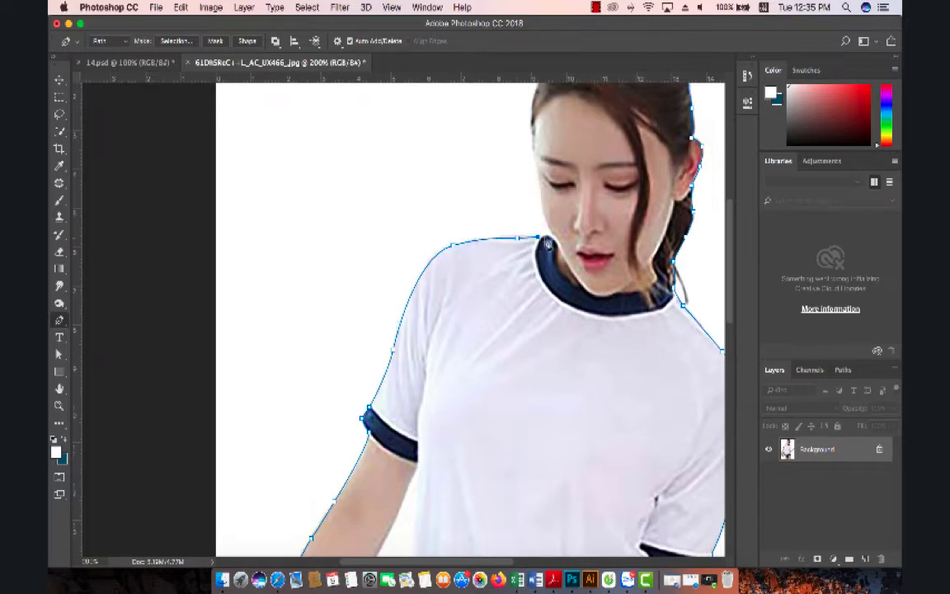
Trace up the face and hair, close the path at the head, and load it as a selection
scroll(526, 343, up, 5)
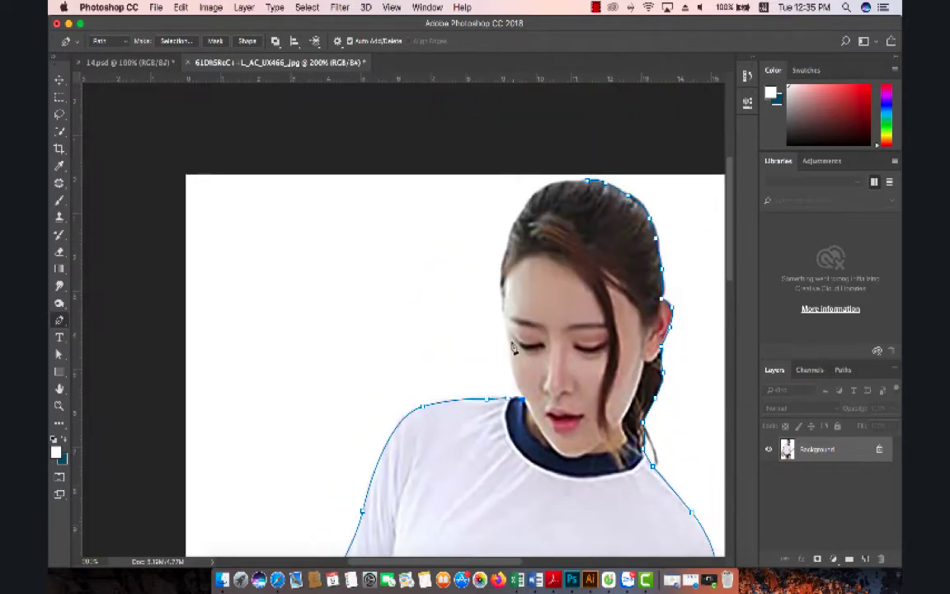
drag(509, 342, 511, 330)
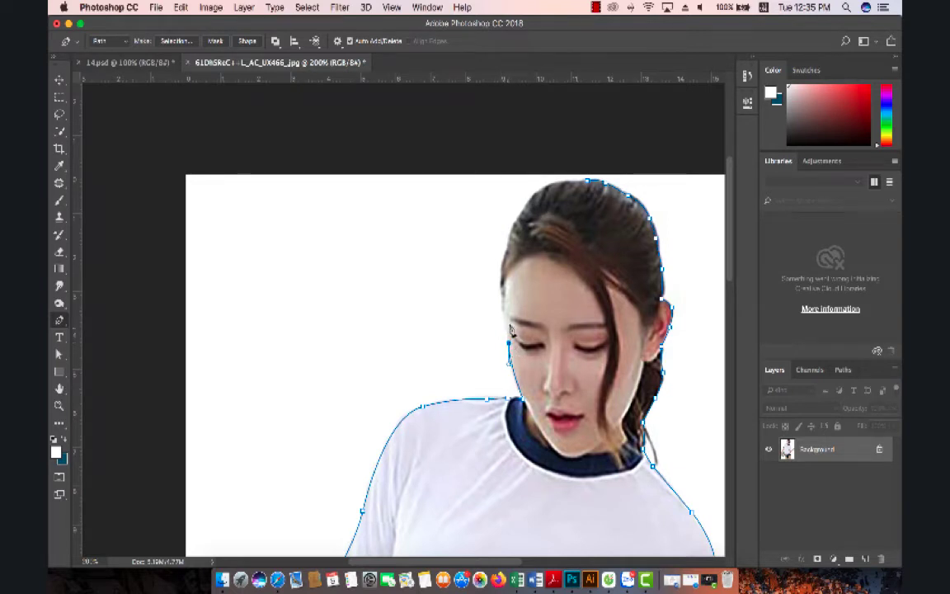
click(502, 269)
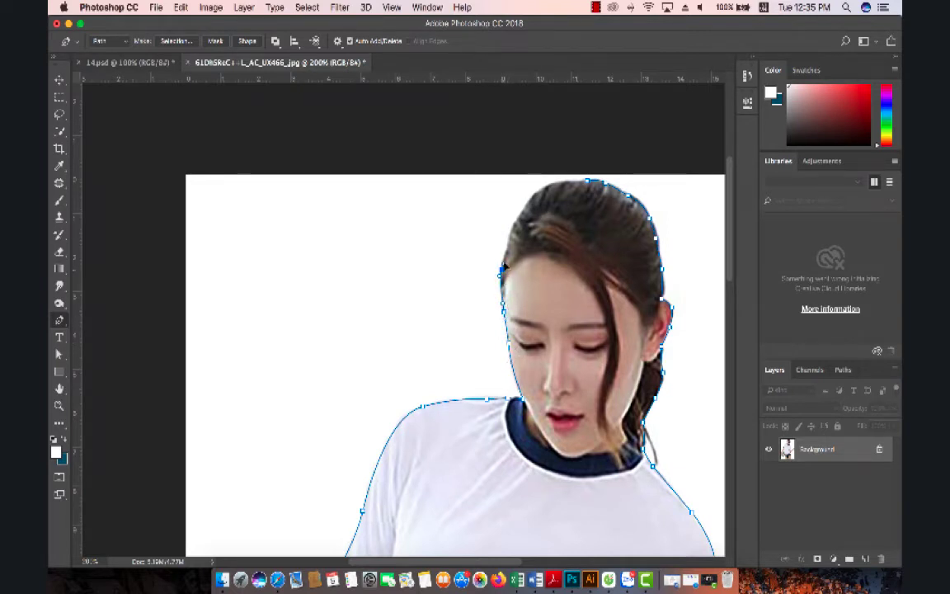
click(517, 218)
click(581, 181)
key(ctrl+Return)
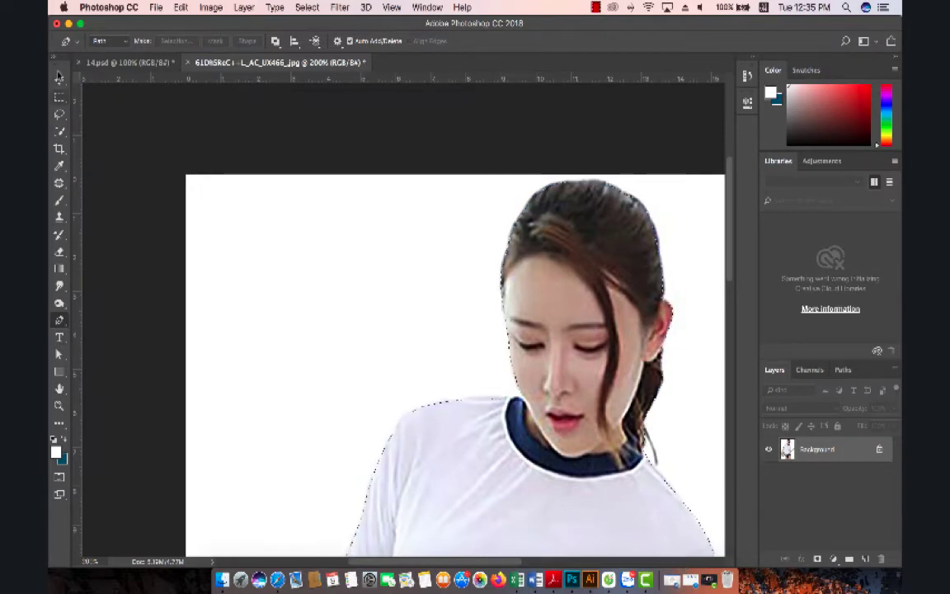
click(59, 79)
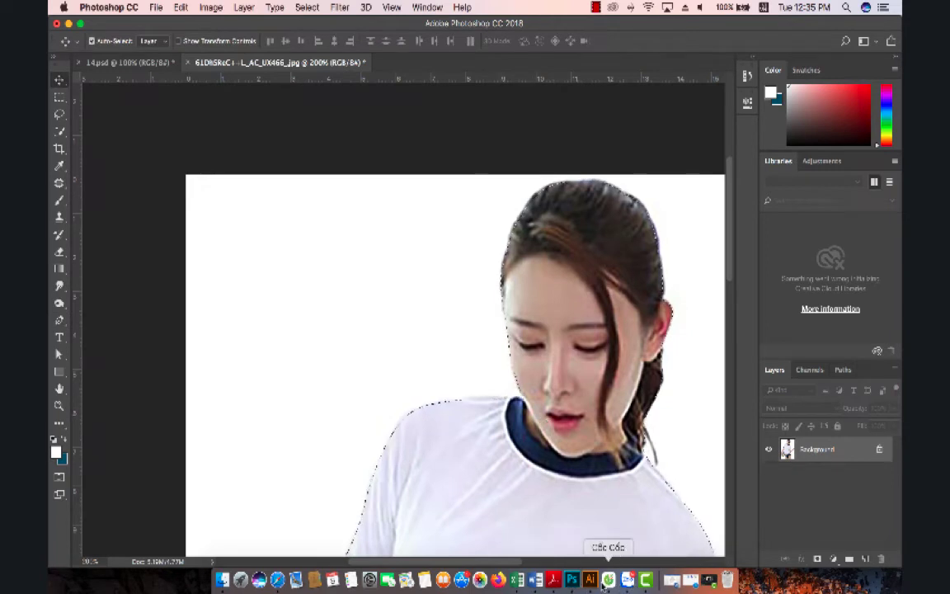
Resize the stadium goal photo to 30 cm wide at 150 pixels/inch
drag(588, 587, 631, 239)
click(210, 7)
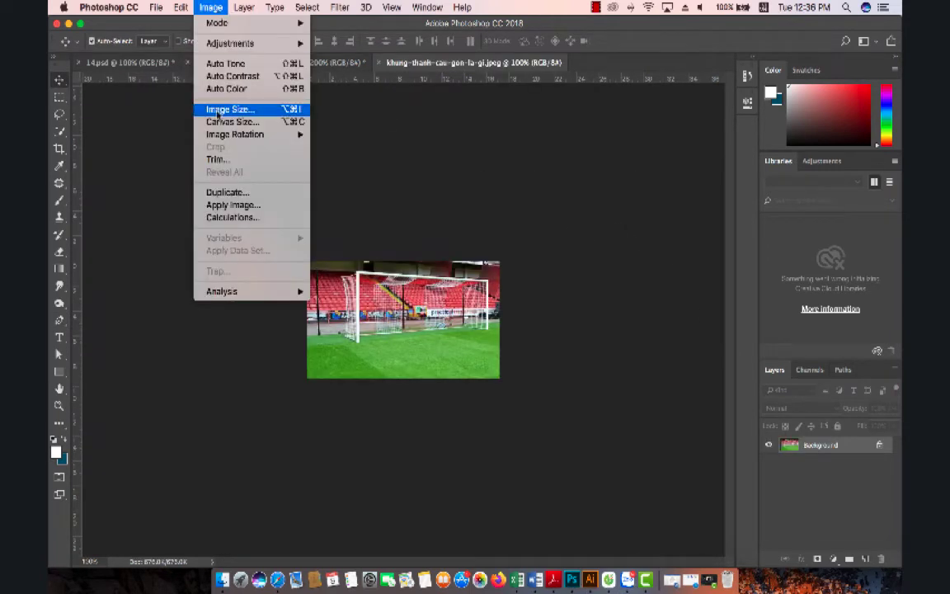
click(198, 101)
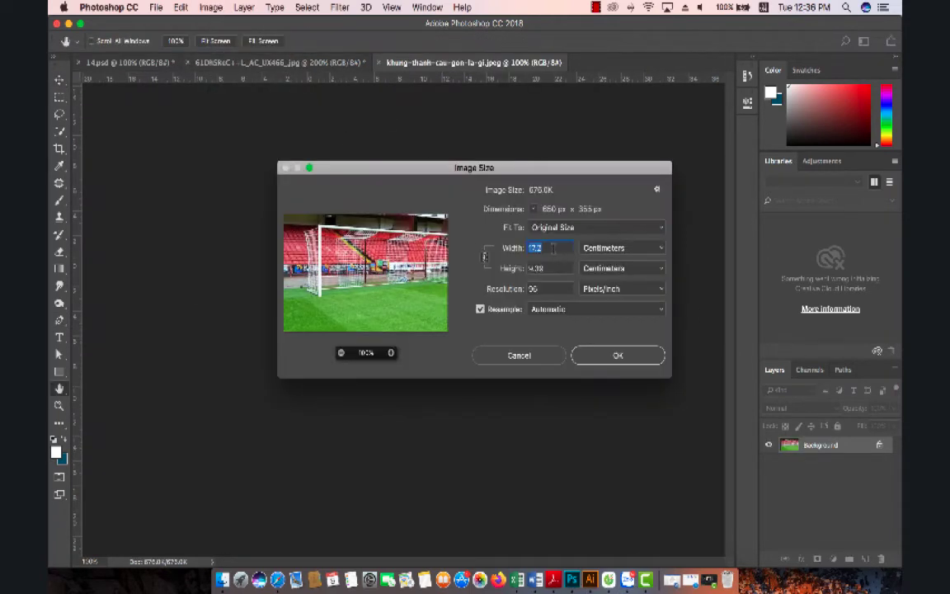
text(30)
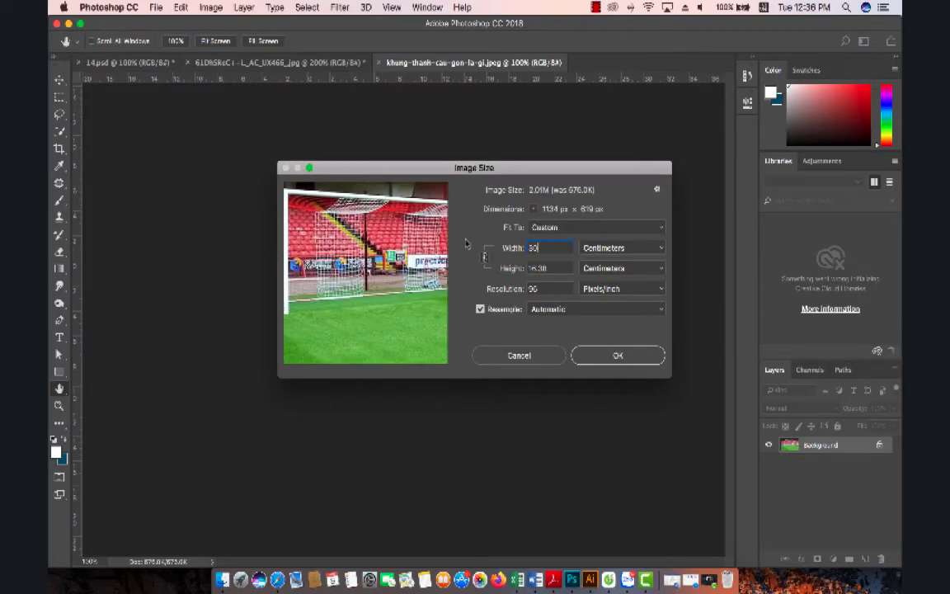
double_click(545, 290)
text(1)
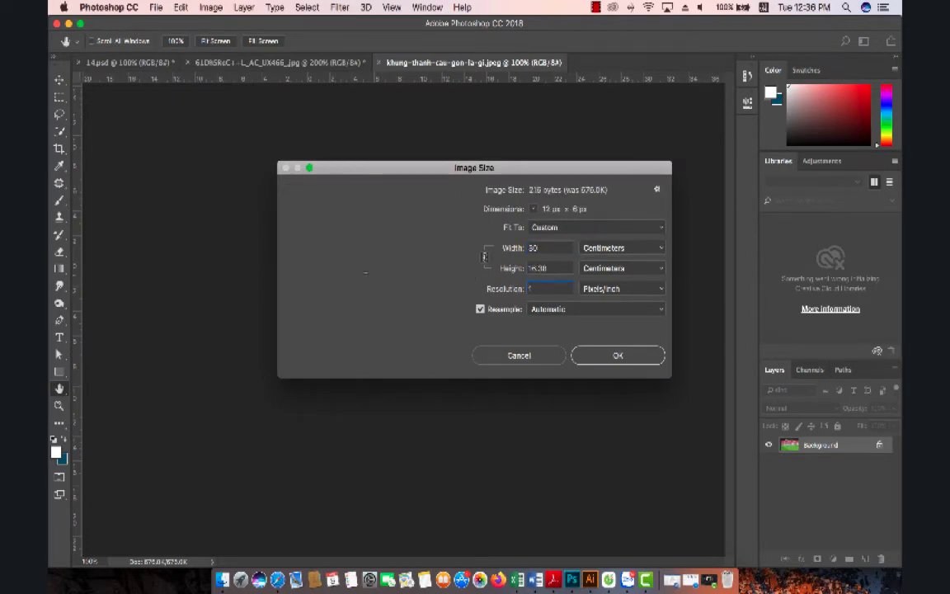
text(50)
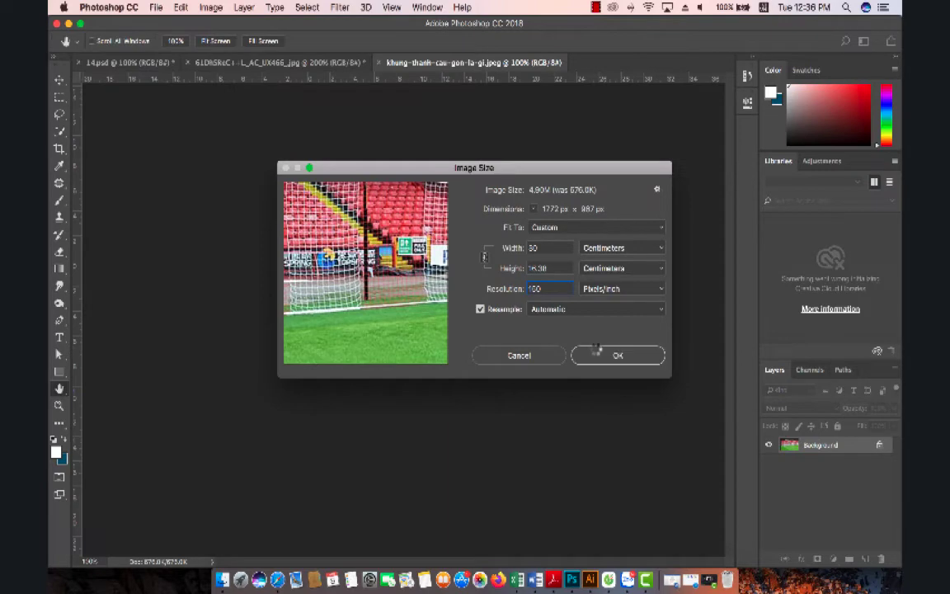
click(599, 354)
Save the resized goal photo as JPEG and return to the woman's image
key(super+s)
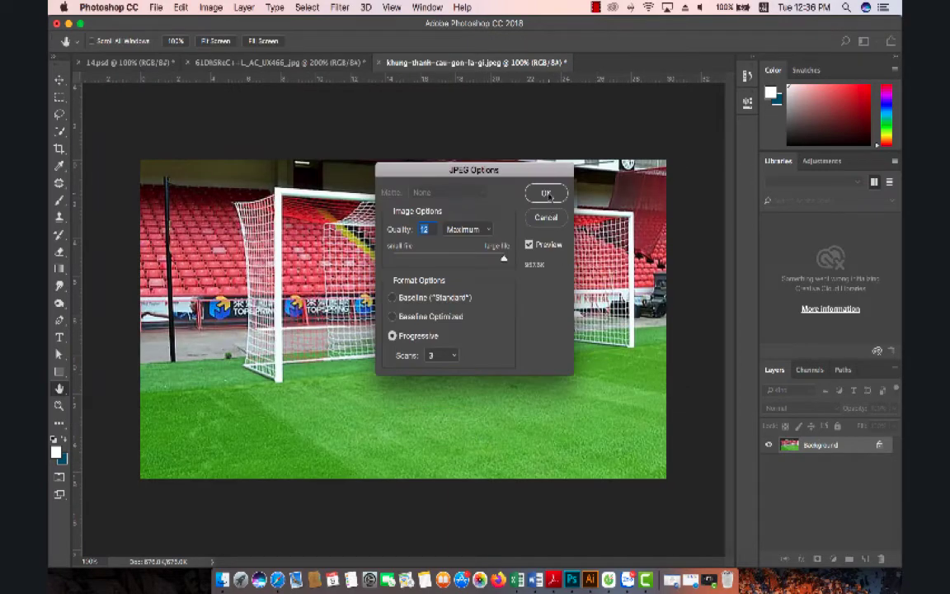
click(546, 193)
click(286, 63)
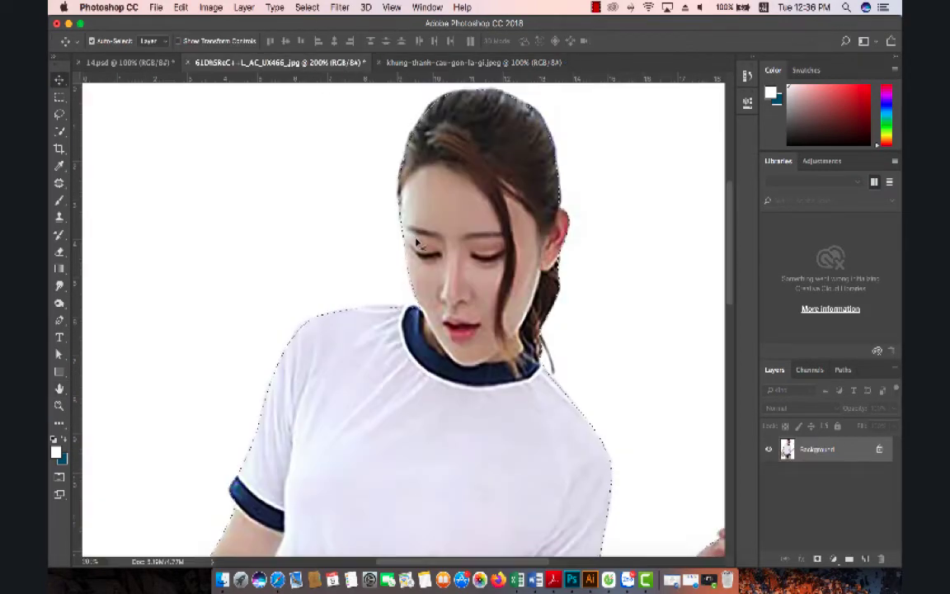
Drag the woman cut-out into the goal photo, scale it down and place it on the grass
drag(486, 140, 489, 74)
drag(424, 219, 471, 283)
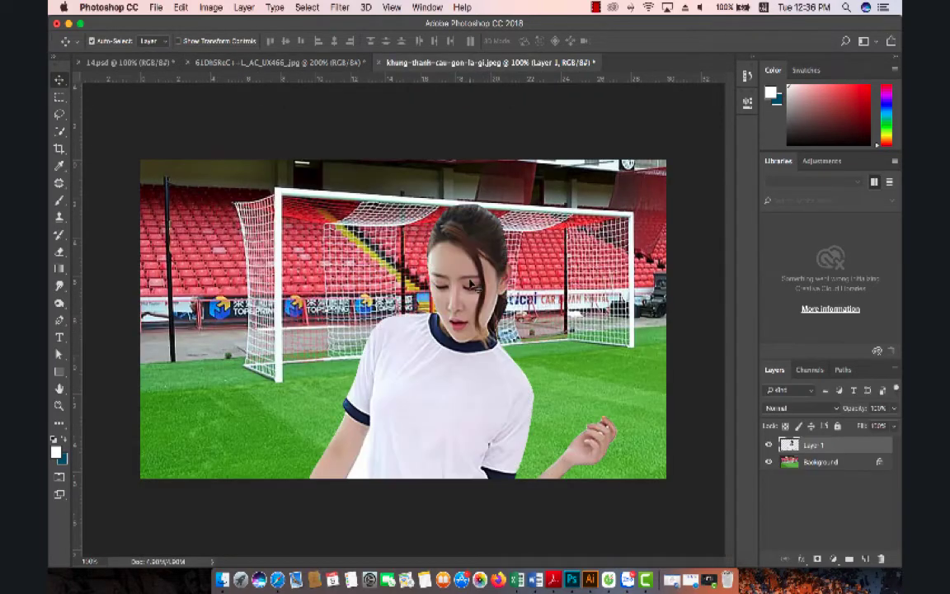
key(ctrl+t)
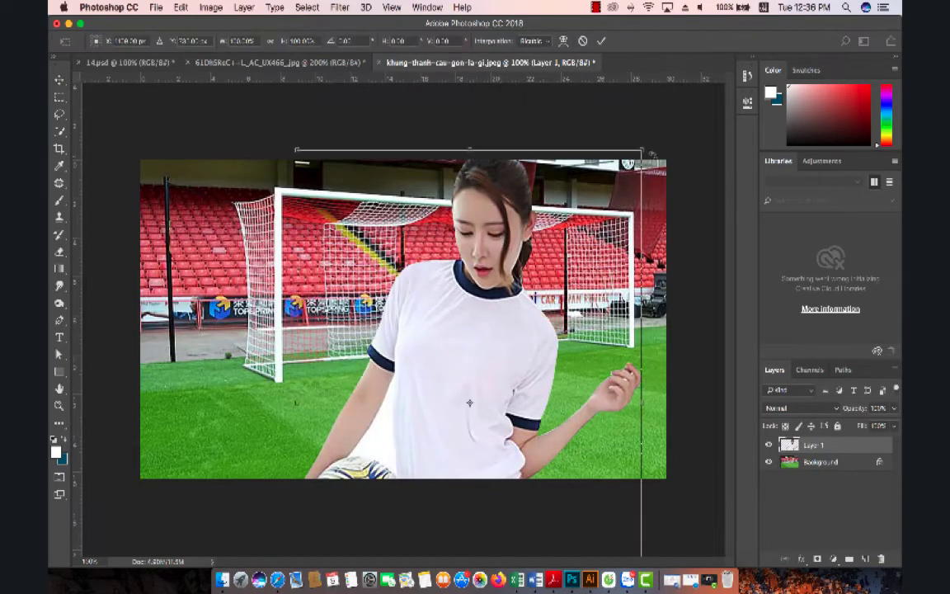
drag(644, 153, 541, 216)
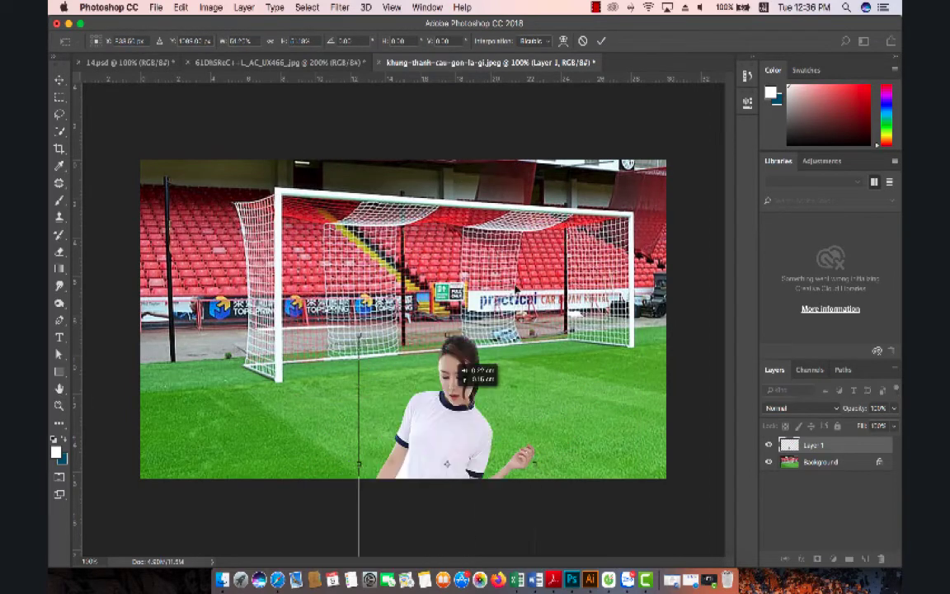
drag(510, 325, 484, 355)
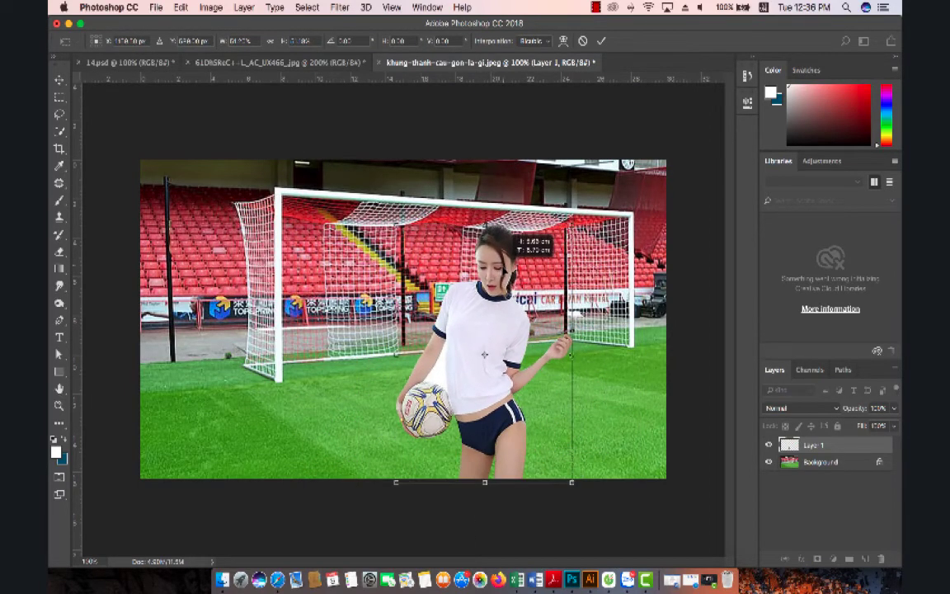
drag(572, 221, 598, 189)
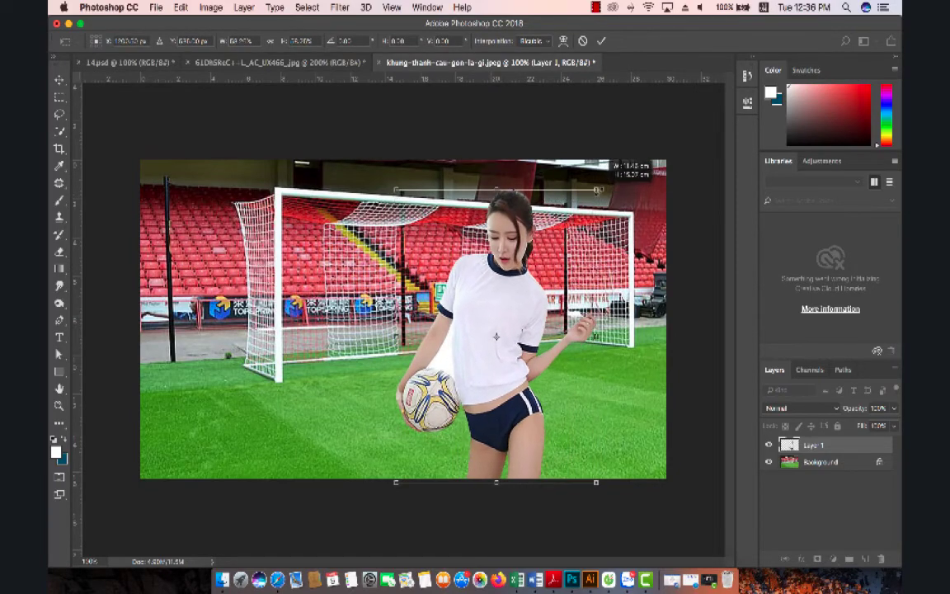
key(Return)
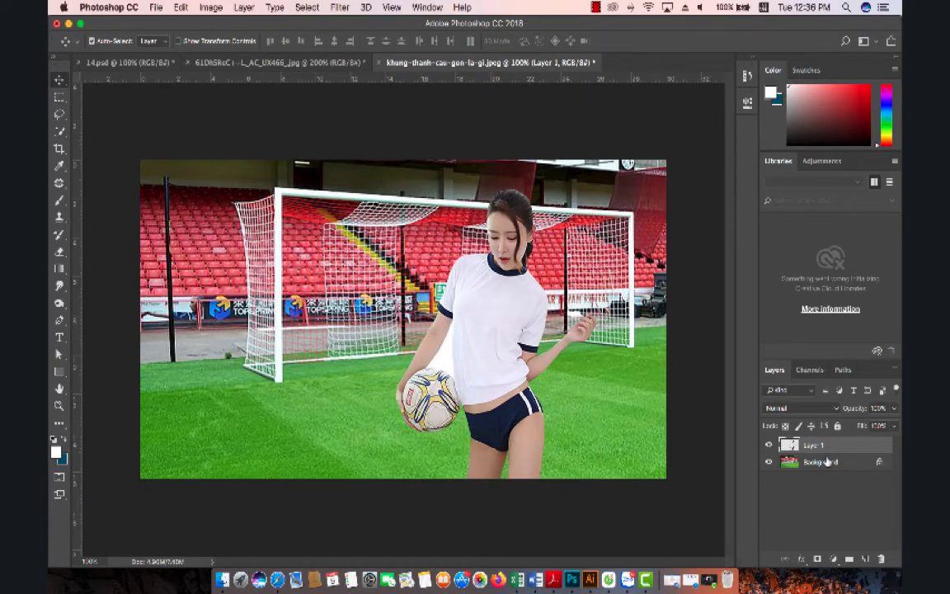
click(827, 462)
Trace the white gap between arm, ball and shirt with the Pen and load it as a selection
key(ctrl+plus)
key(ctrl+plus)
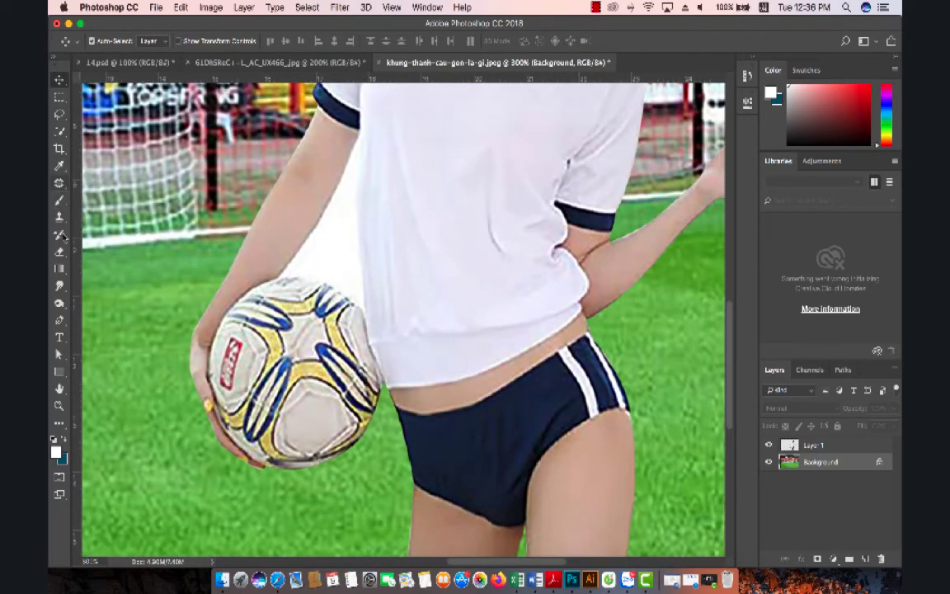
click(60, 321)
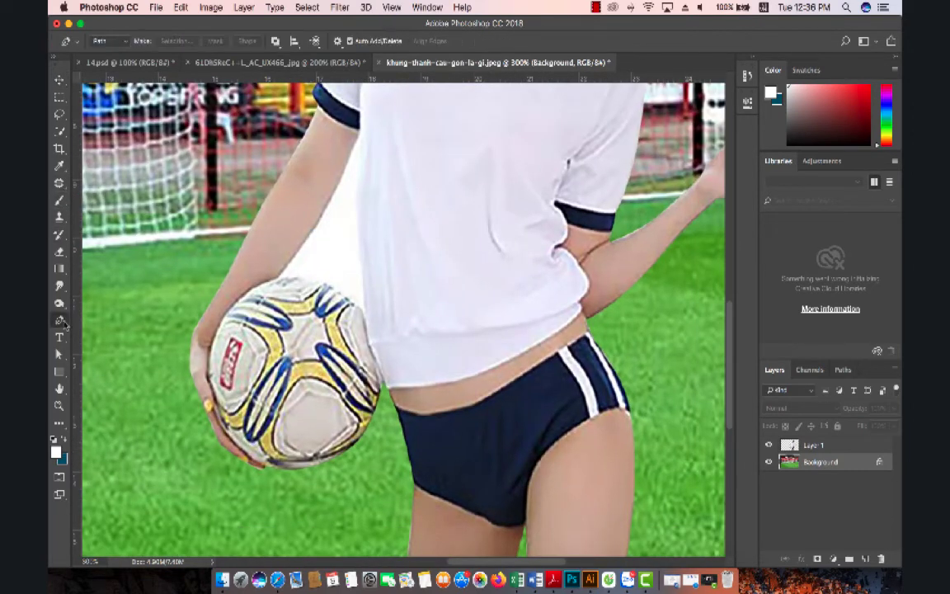
click(359, 130)
drag(360, 283, 367, 300)
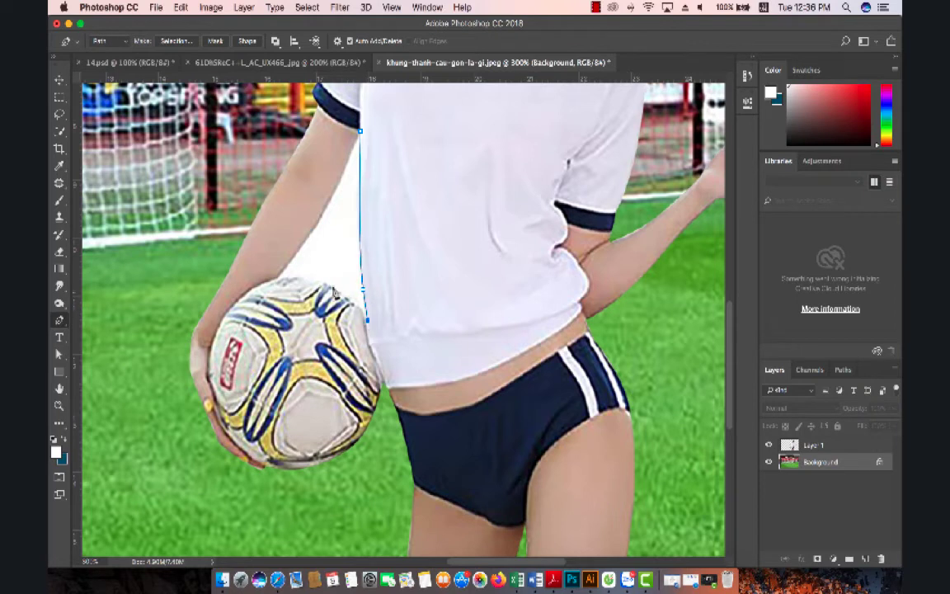
drag(275, 281, 213, 295)
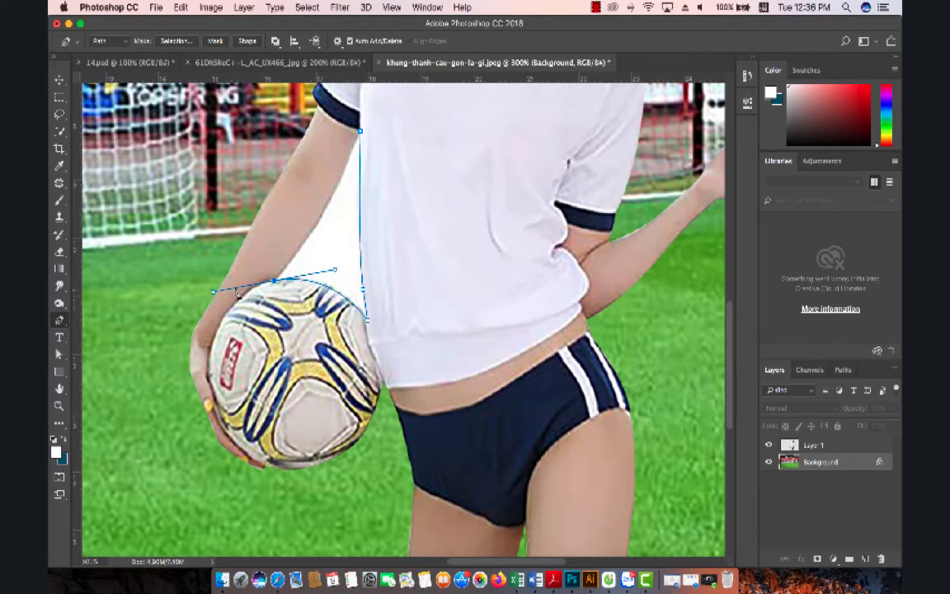
alt+click(272, 283)
drag(321, 219, 335, 188)
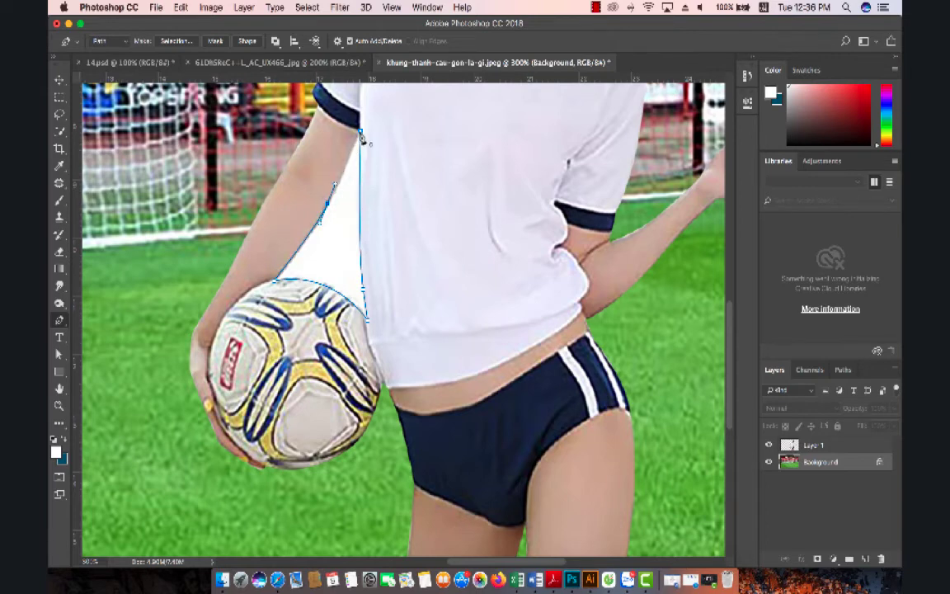
click(359, 130)
key(ctrl+Return)
Delete the selected white gap from Layer 1 and zoom out to view the composite
key(shift+BackSpace)
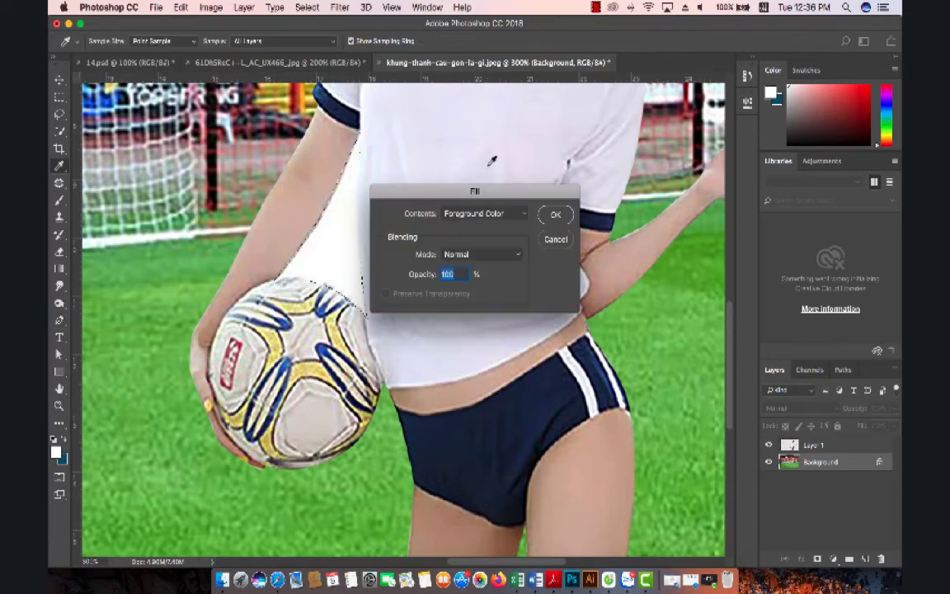
scroll(492, 160, left, 10)
scroll(551, 253, left, 3)
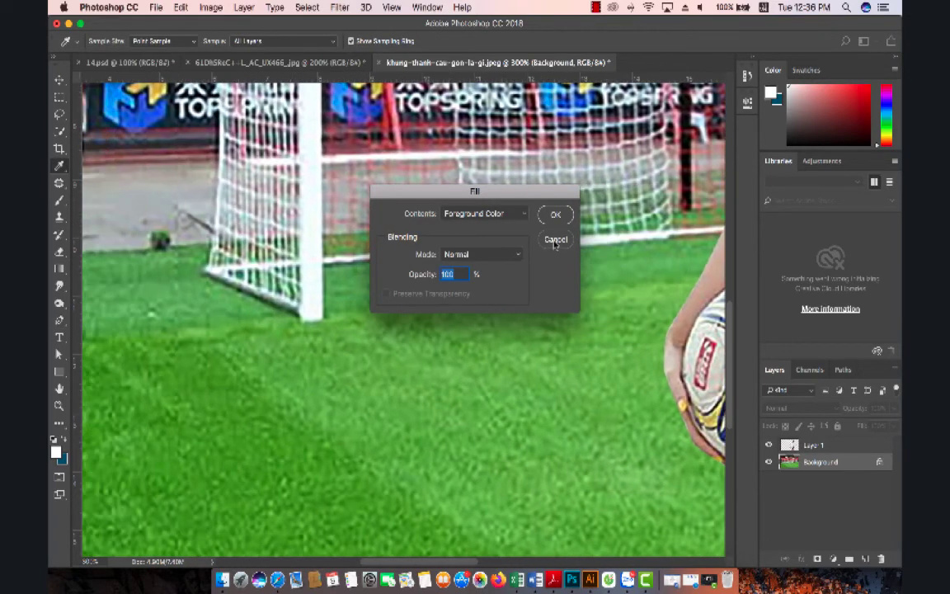
click(555, 239)
click(846, 447)
drag(647, 339, 211, 353)
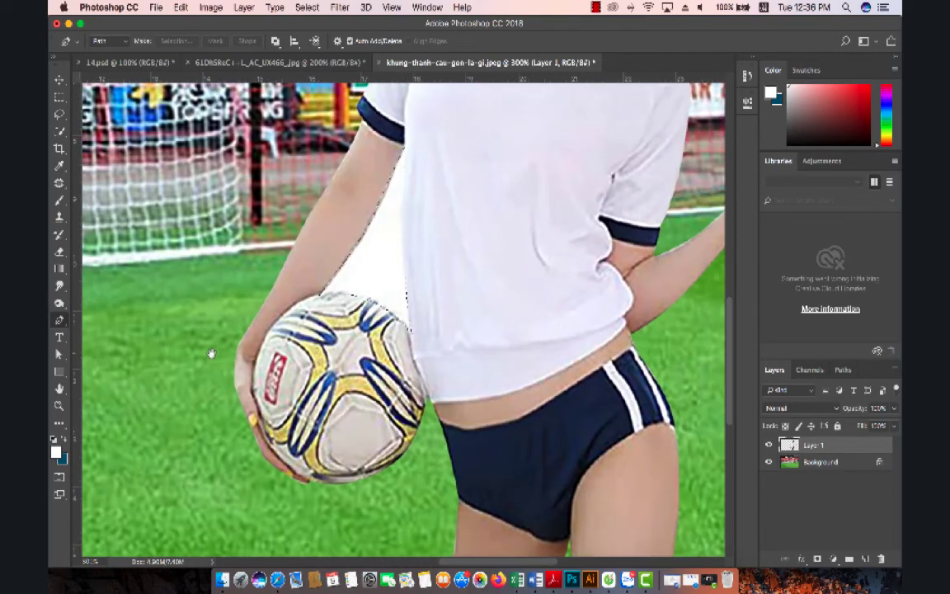
key(ctrl+h)
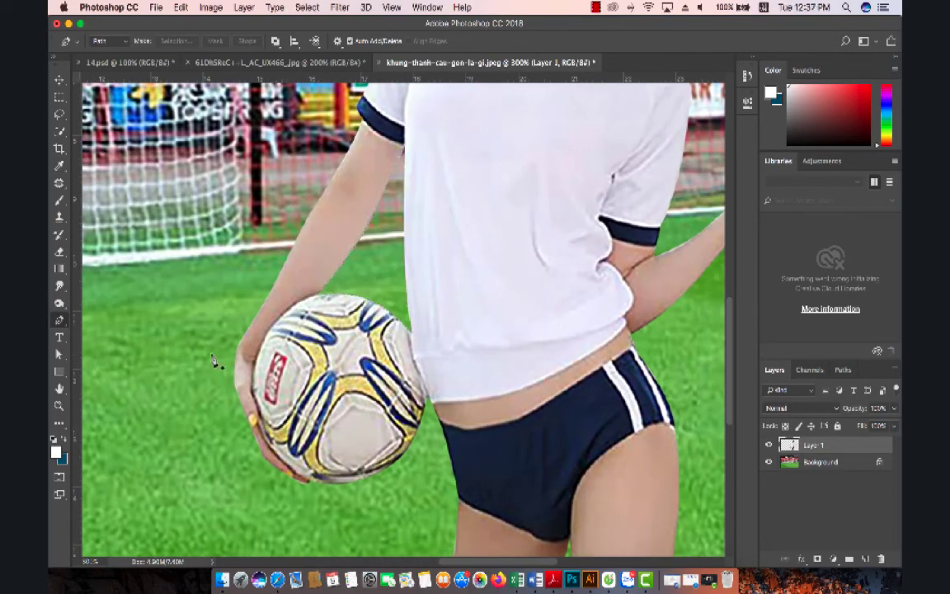
key(ctrl+minus)
key(ctrl+minus)
key(ctrl+minus)
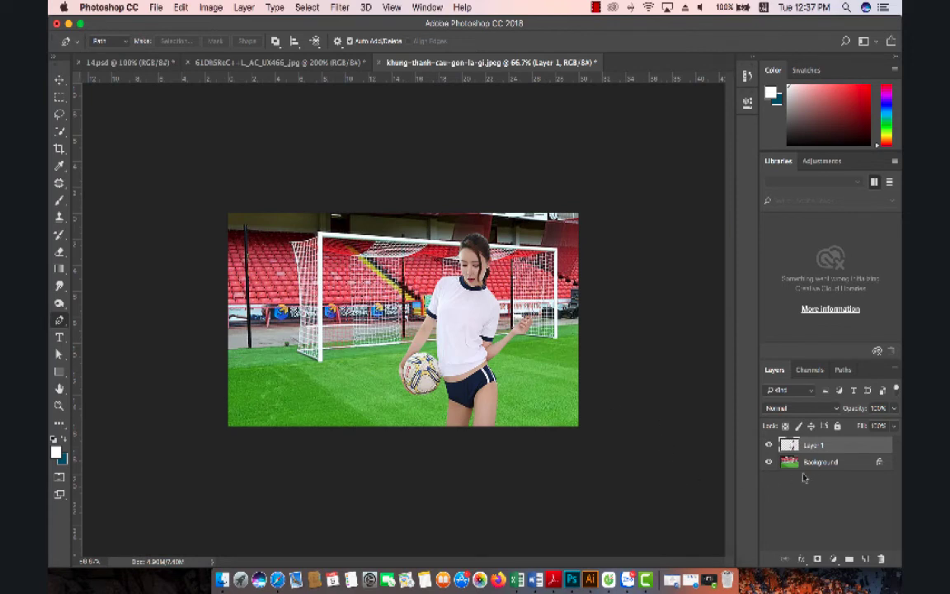
Add Layer 2 below the woman's Layer 1 and ready the Brush with black as foreground colour
click(867, 559)
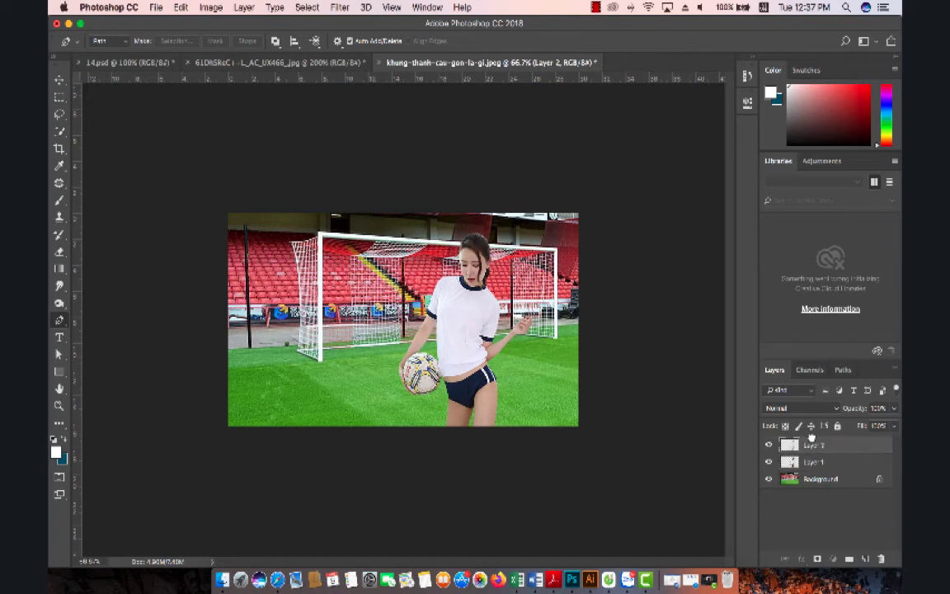
key(ctrl+bracketleft)
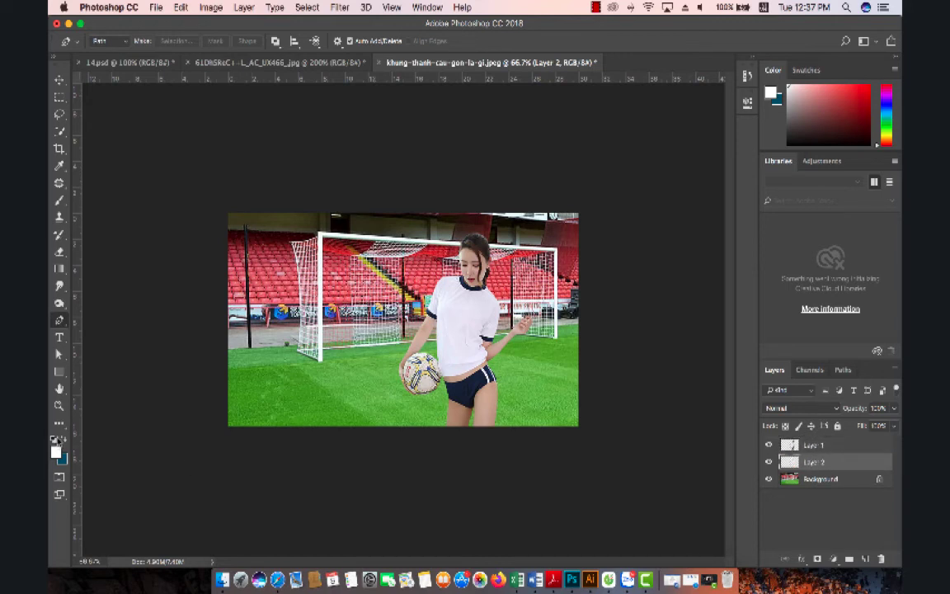
key(b)
click(62, 438)
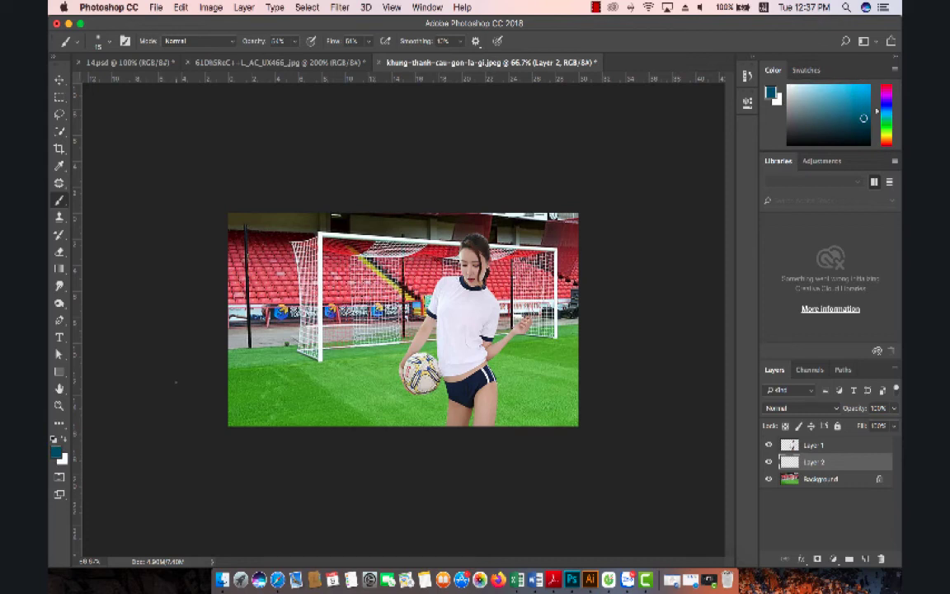
key(d)
key(x)
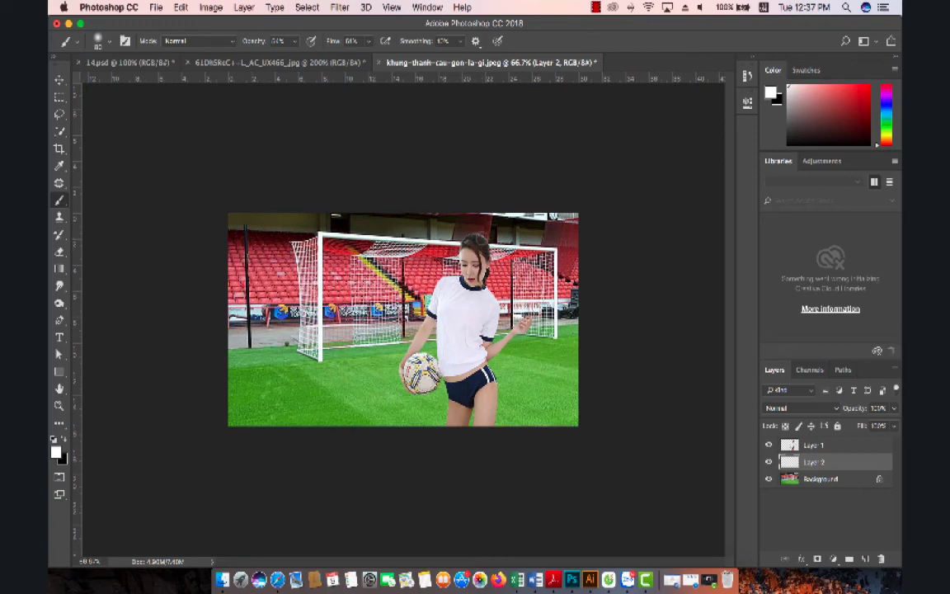
key(x)
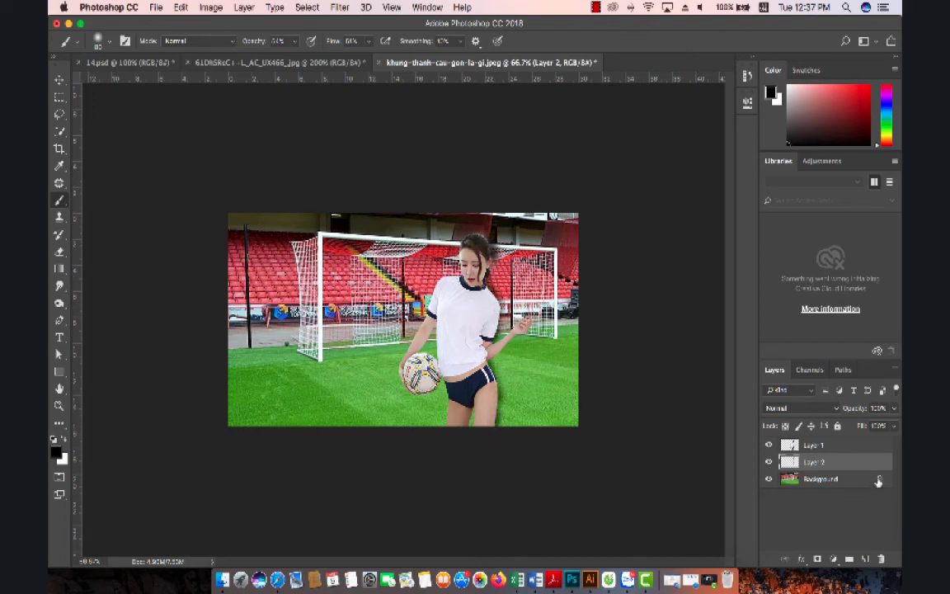
key(super+t)
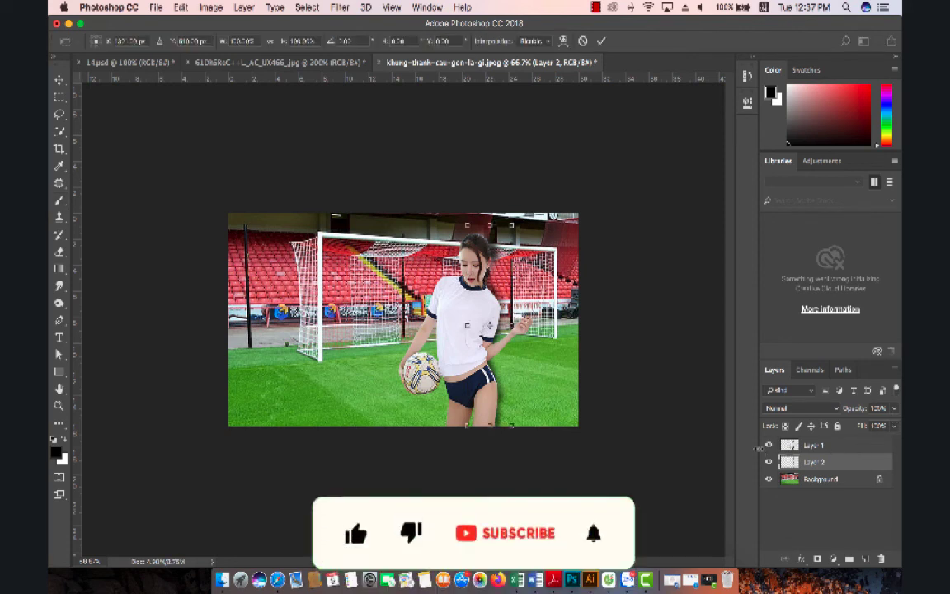
key(Return)
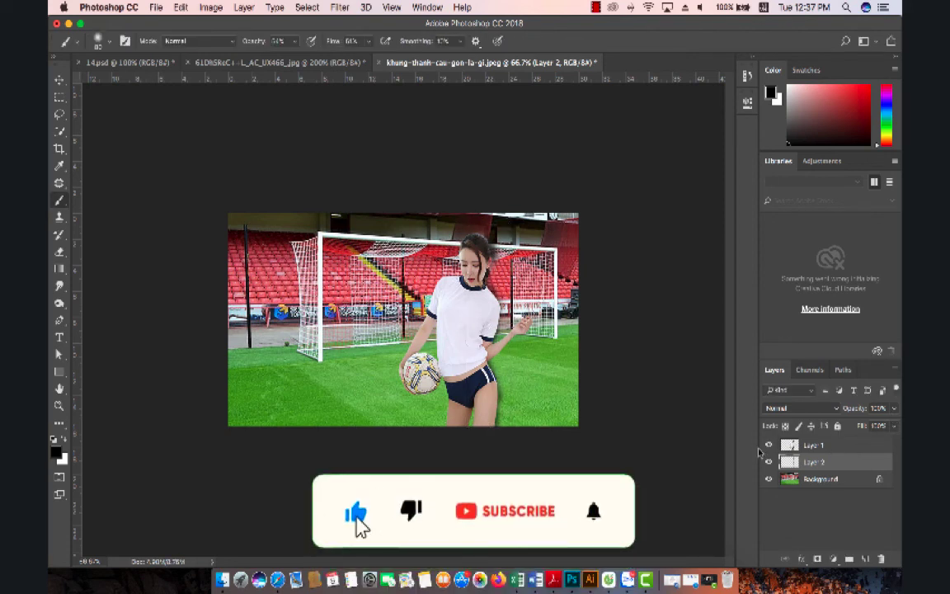